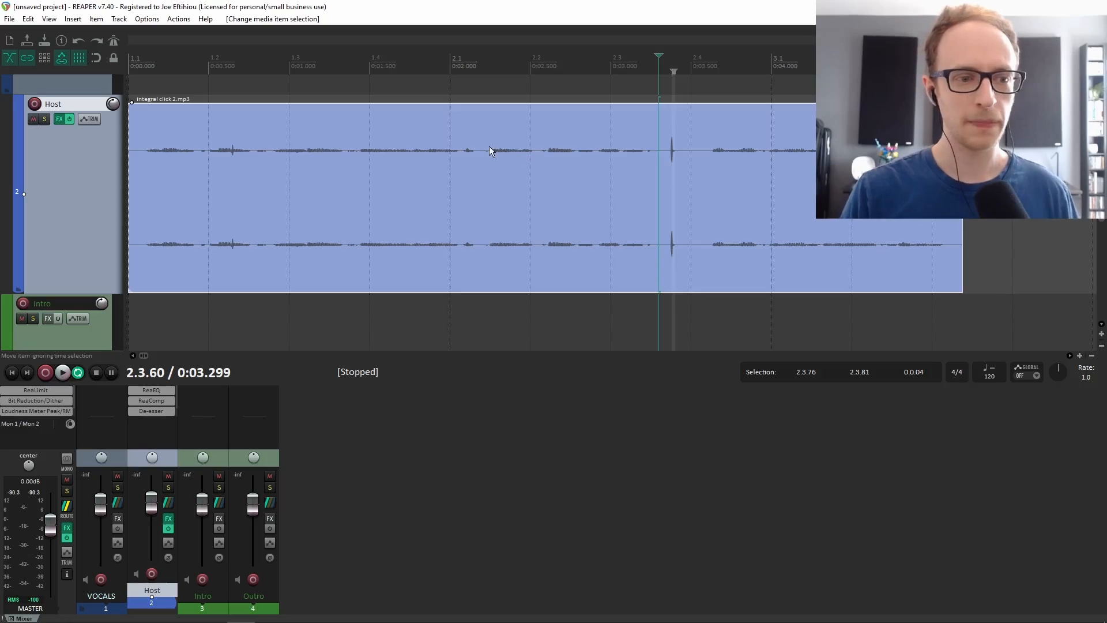
# Step: Switch to the browser and view the RX 11 editions pricing and the Audacity home page
pyautogui.click(232, 140)
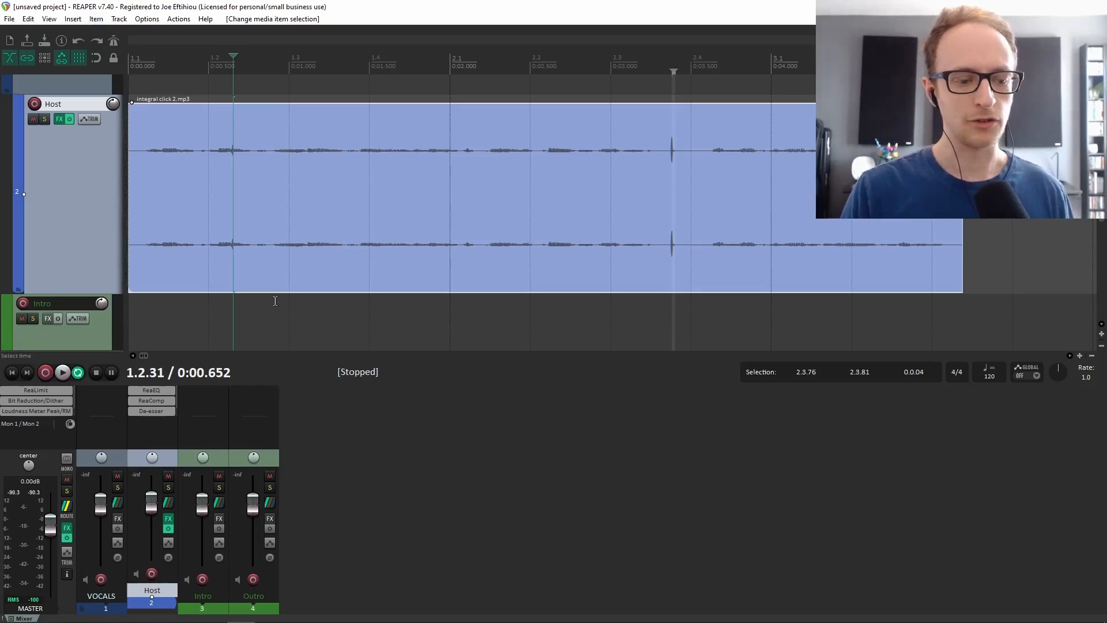
pyautogui.hotkey('alt', 'Tab')
pyautogui.click(482, 299)
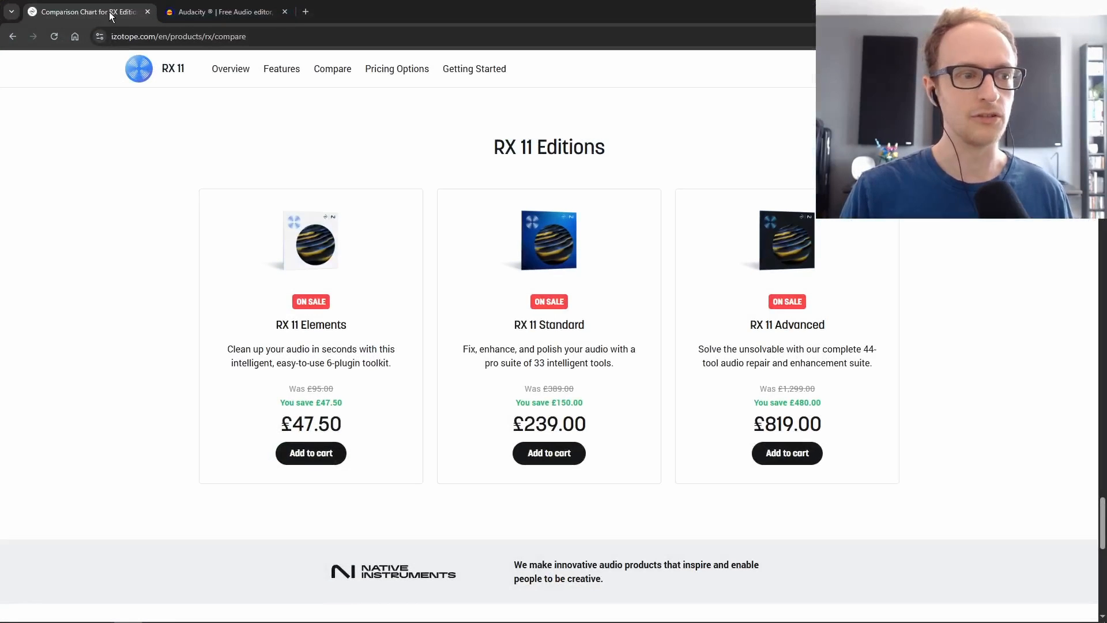
pyautogui.click(213, 7)
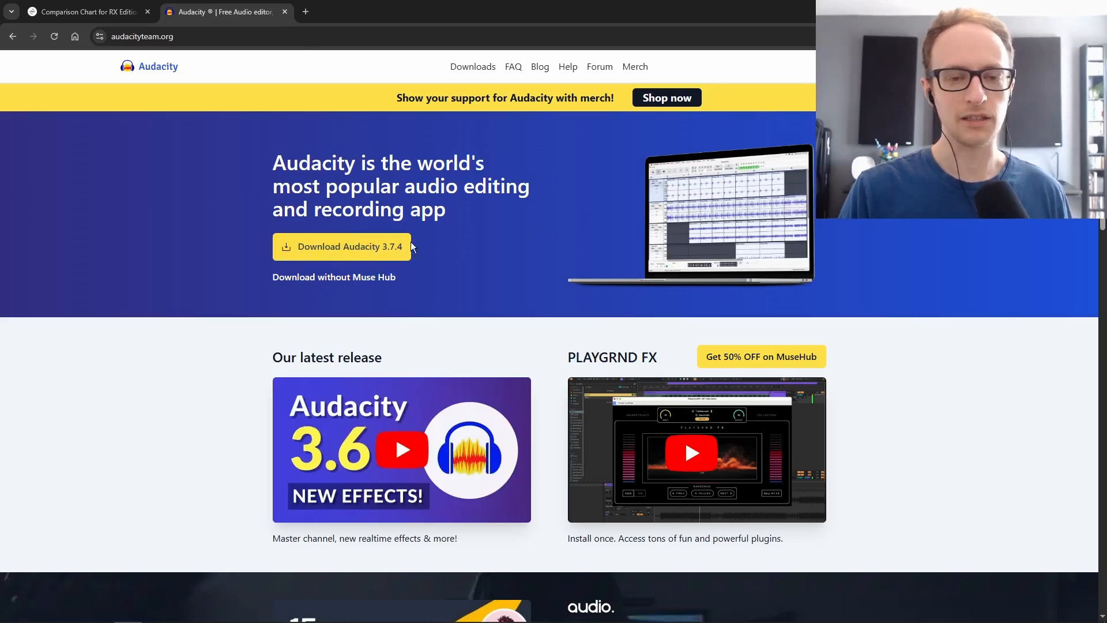
# Step: Switch back to REAPER and locate the click within the speech in integral click 2.mp3 on the Host track, near 0:00.65
pyautogui.hotkey('alt', 'Tab')
pyautogui.click(358, 160)
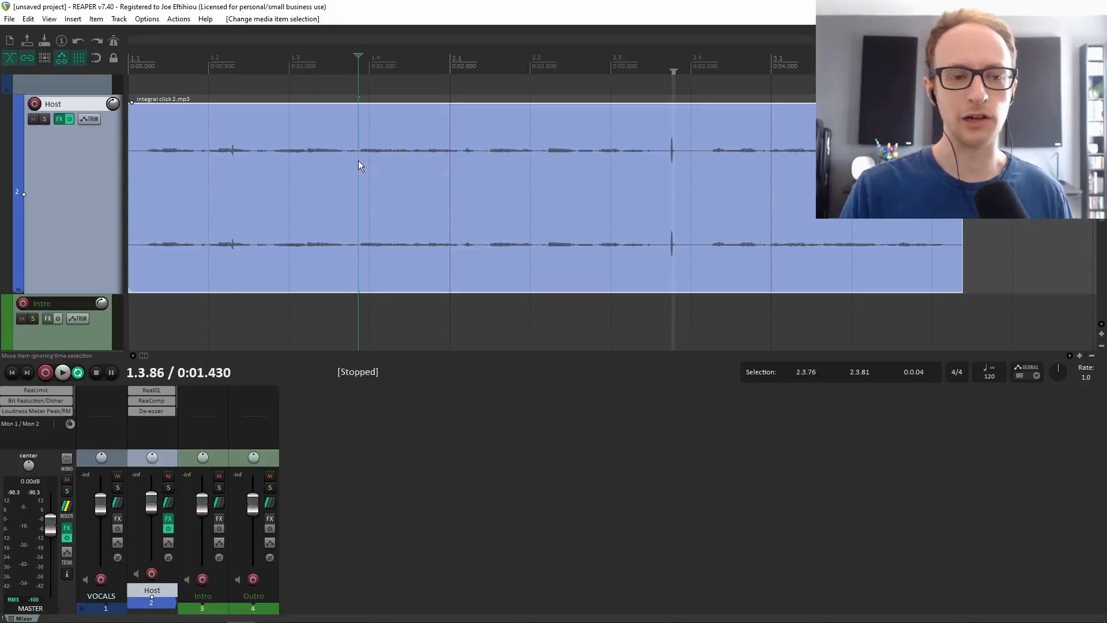
pyautogui.click(191, 124)
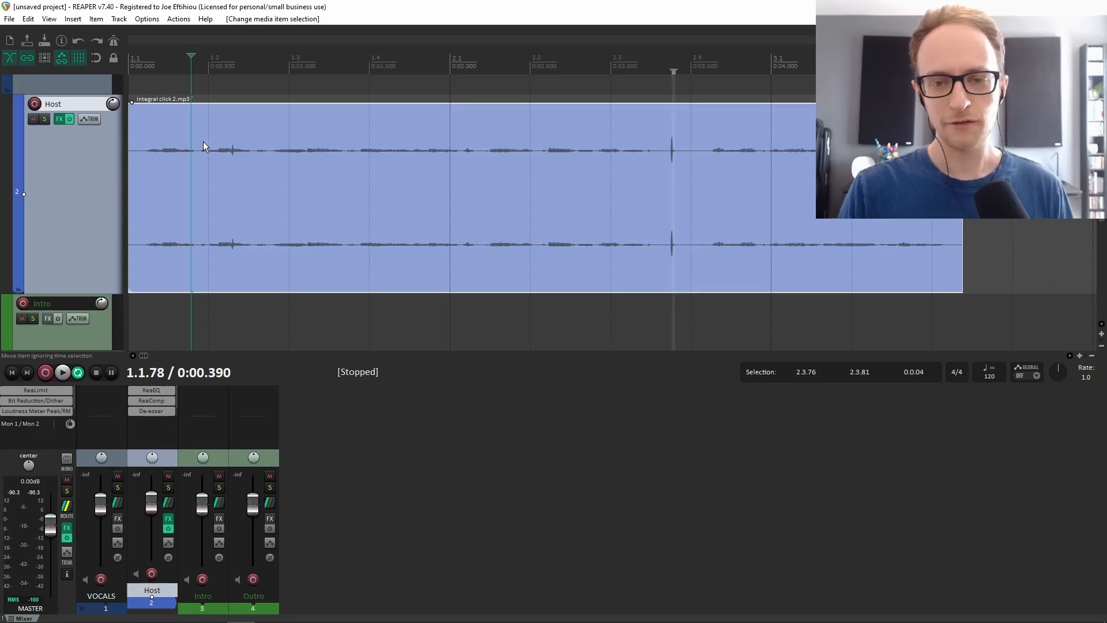
pyautogui.click(278, 148)
pyautogui.click(238, 144)
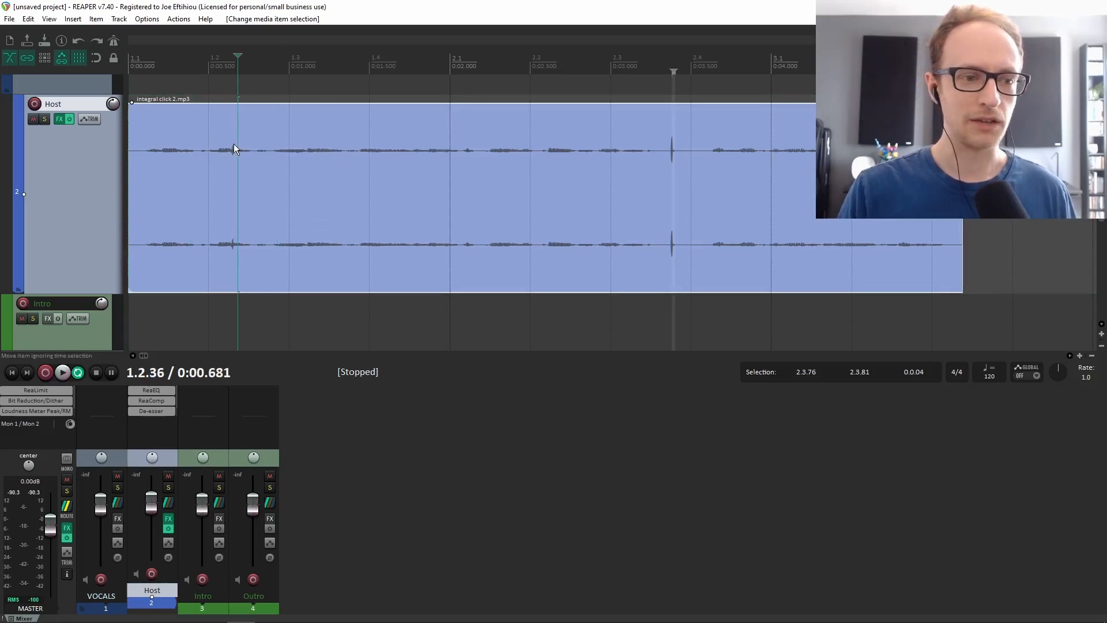
pyautogui.click(230, 144)
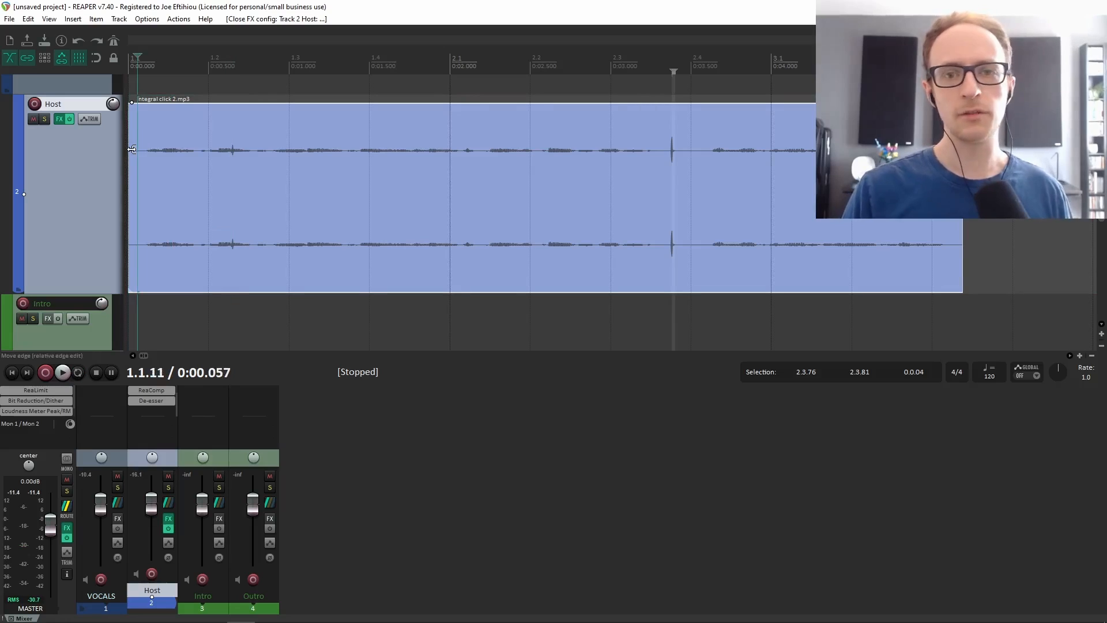
# Step: Play the Host clip from about 0:00.121 to listen for the click in the speech
pyautogui.click(345, 149)
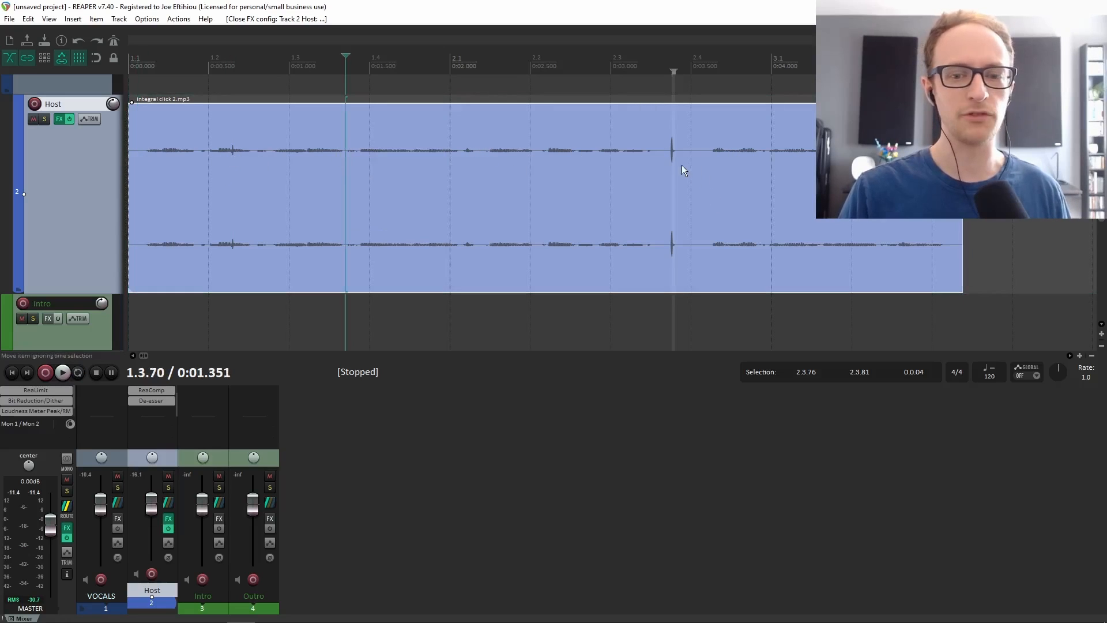
pyautogui.click(147, 137)
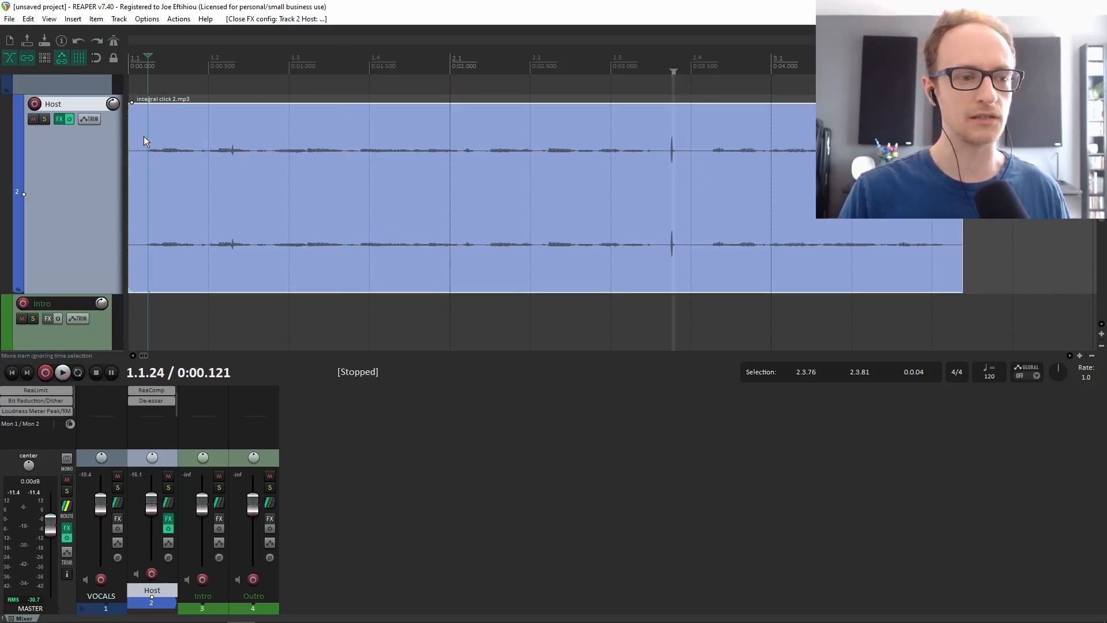
pyautogui.press('space')
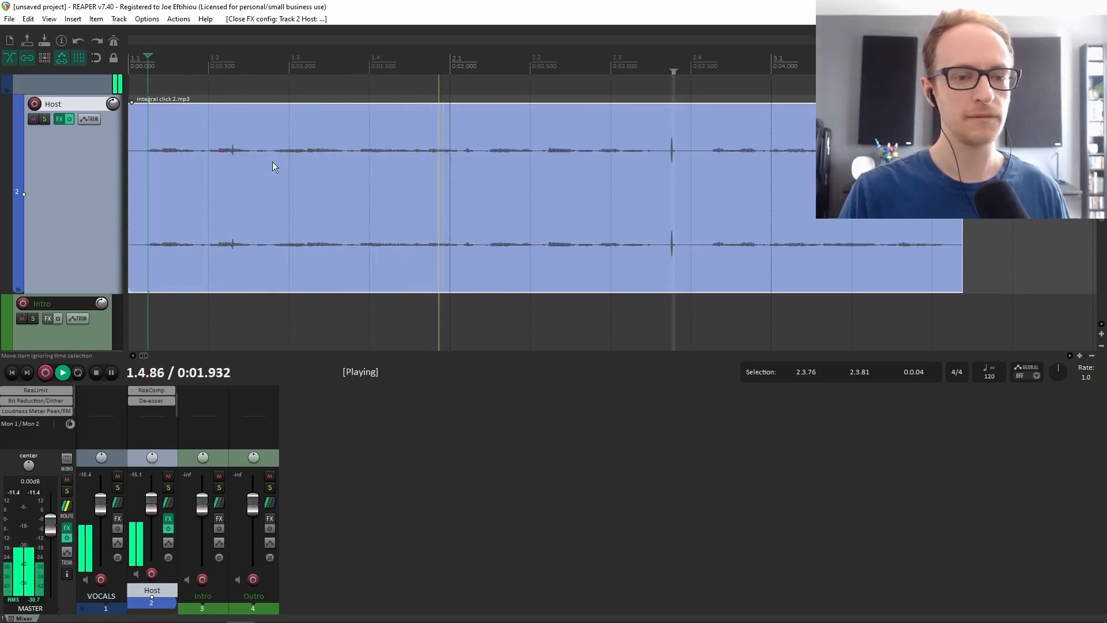
pyautogui.press('space')
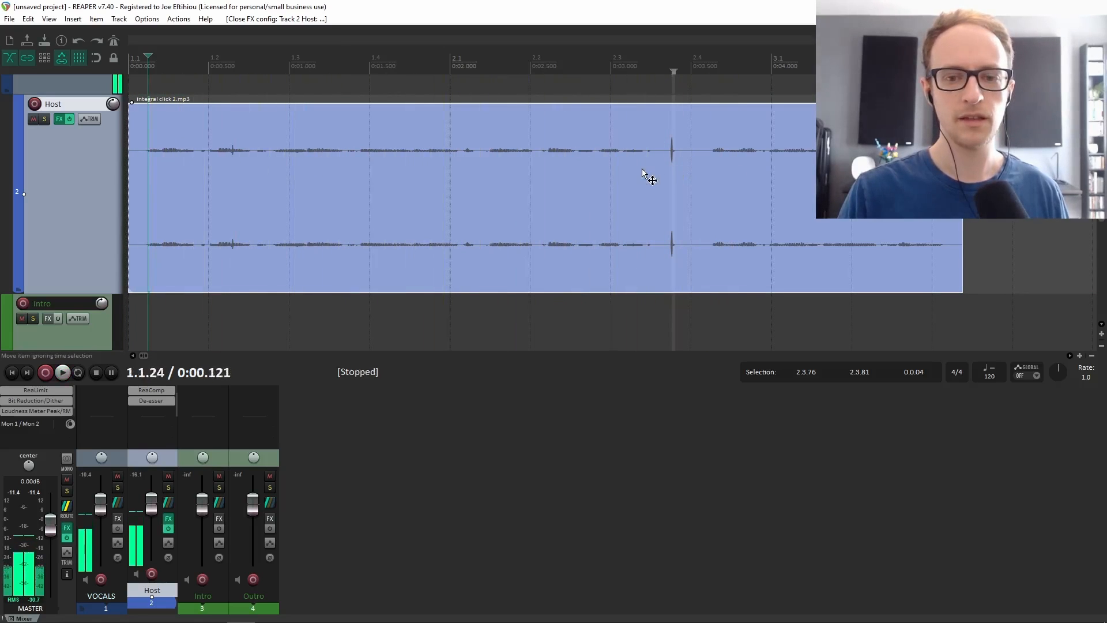
# Step: Split the Host clip on both sides of the isolated click near 0:03.4 and delete the short piece containing it
pyautogui.click(643, 162)
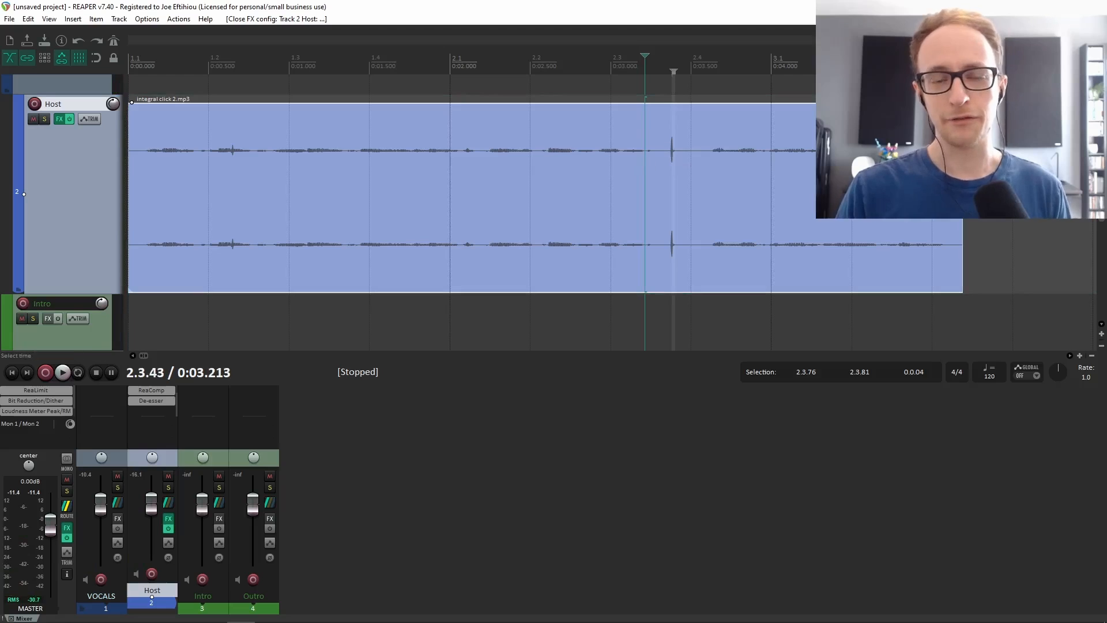
pyautogui.click(1031, 161)
pyautogui.click(732, 152)
pyautogui.click(669, 141)
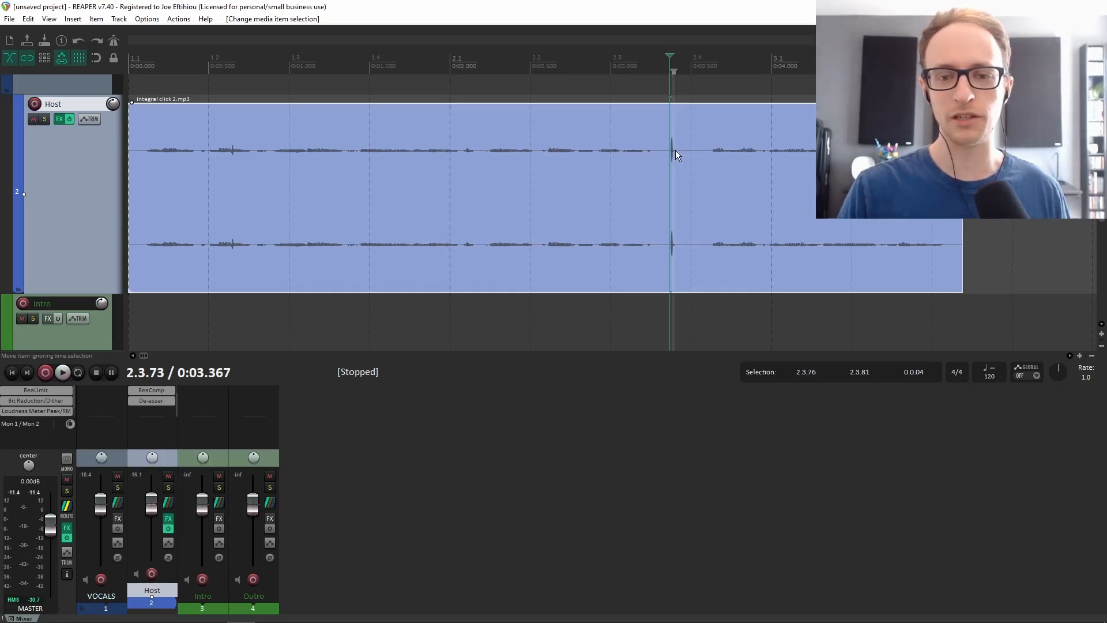
pyautogui.click(662, 144)
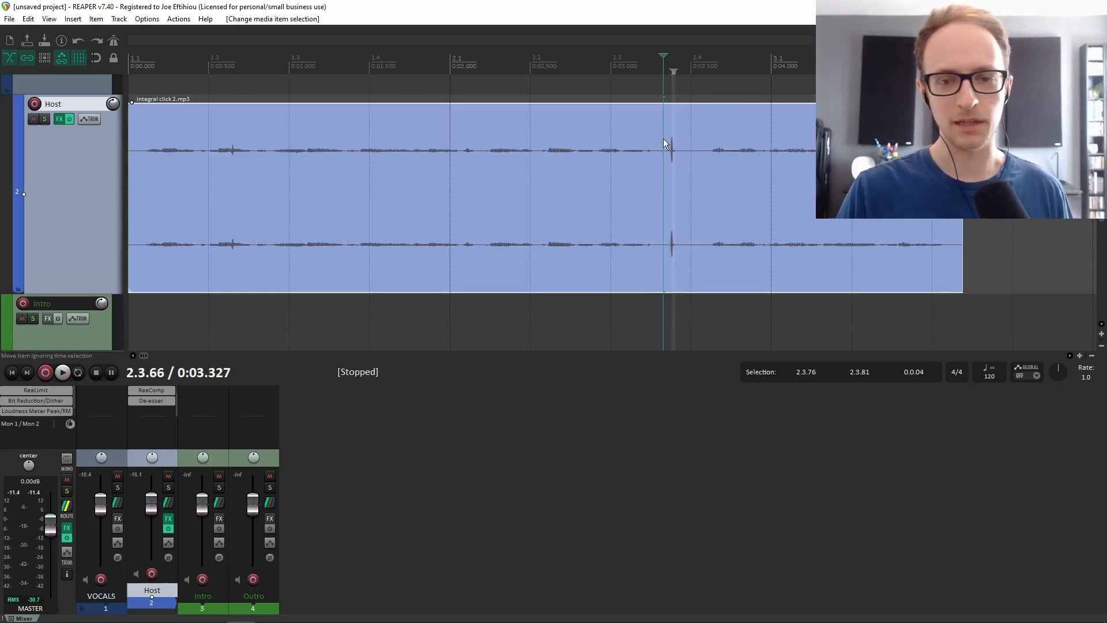
pyautogui.press('s')
pyautogui.click(686, 151)
pyautogui.press('s')
pyautogui.click(676, 164)
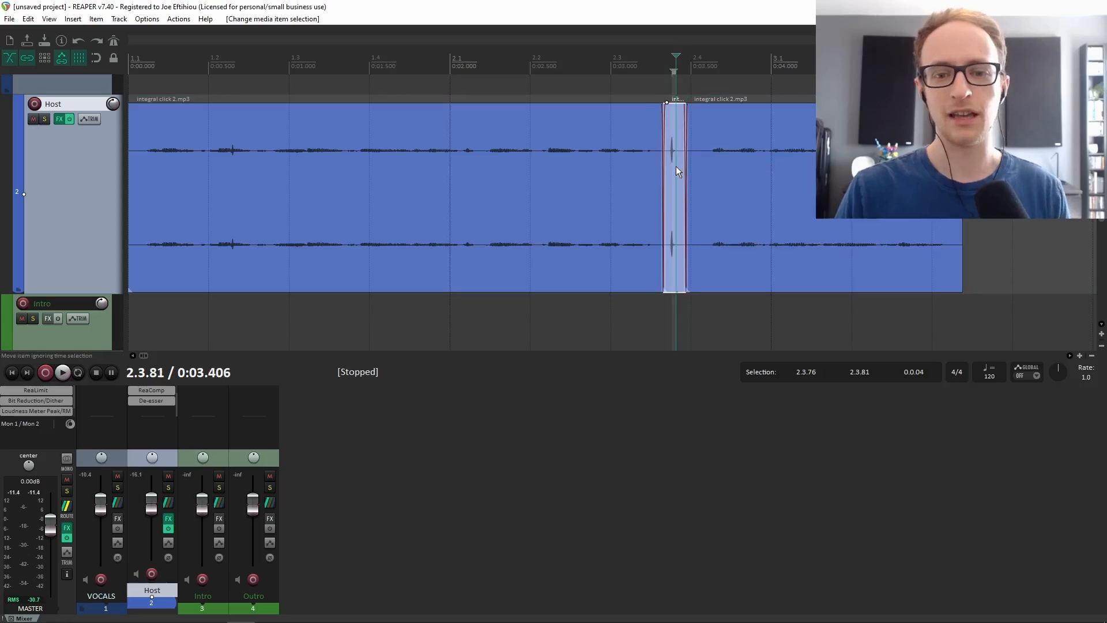
pyautogui.press('Delete')
# Step: Play from about 0:02.854 to hear the edited section, and undo the deletion and both splits
pyautogui.click(587, 134)
pyautogui.press('space')
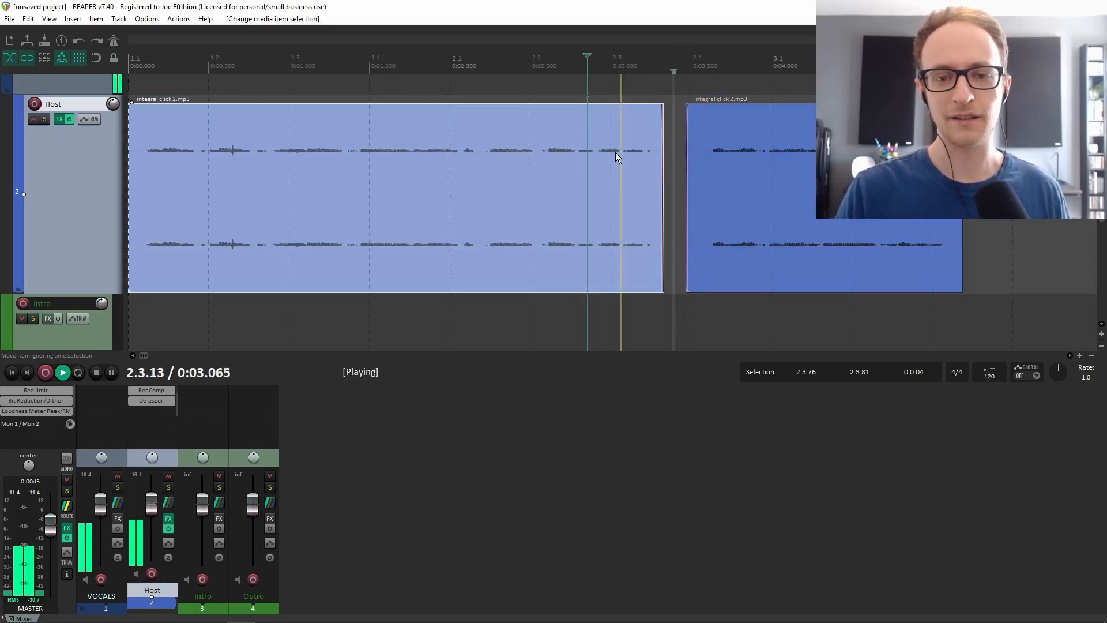
pyautogui.press('space')
pyautogui.hotkey('ctrl', 'z')
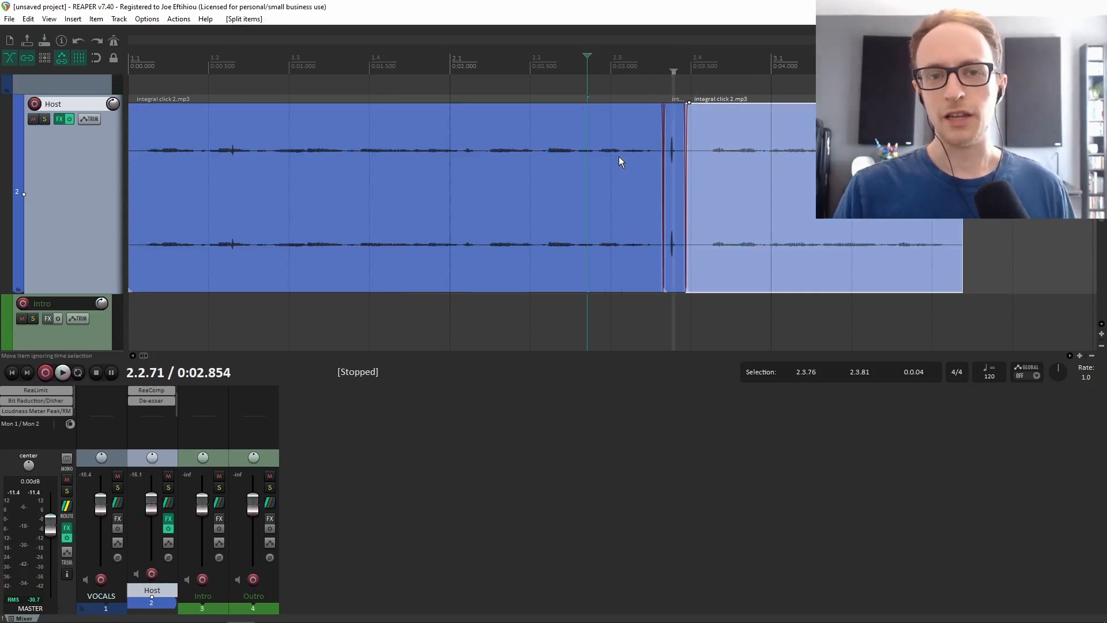
pyautogui.hotkey('ctrl', 'z')
pyautogui.hotkey('ctrl', 'z')
# Step: Make the Host track taller and enlarge the arrange area over the mixer for a closer look at the first click
pyautogui.moveTo(225, 148); pyautogui.dragTo(205, 150)
pyautogui.scroll(3, 205, 151)
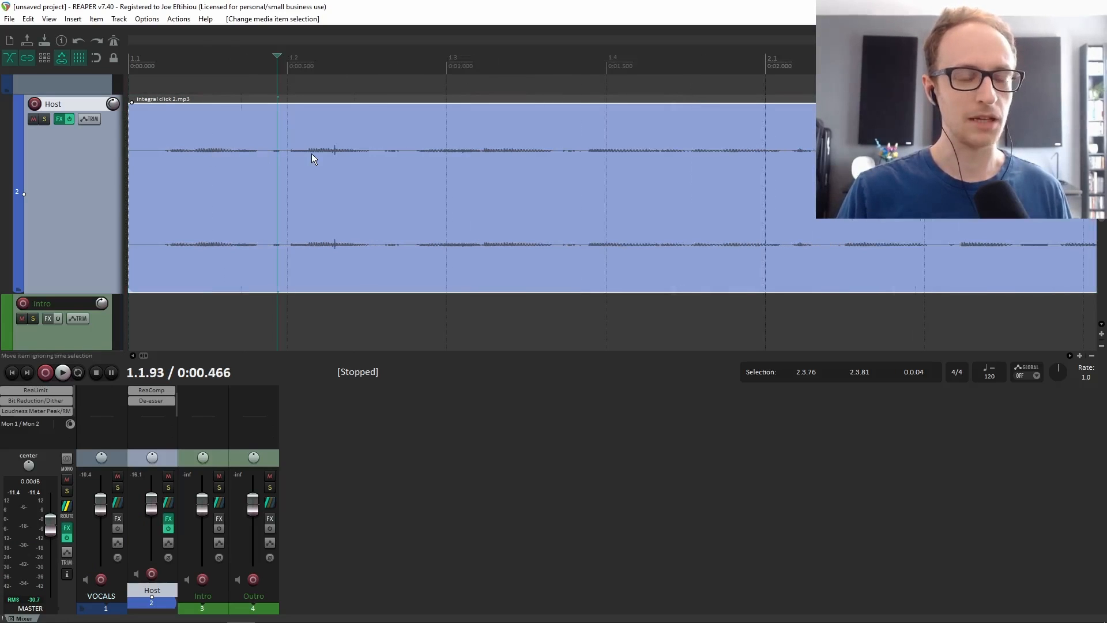
pyautogui.click(288, 148)
pyautogui.scroll(3, 318, 156)
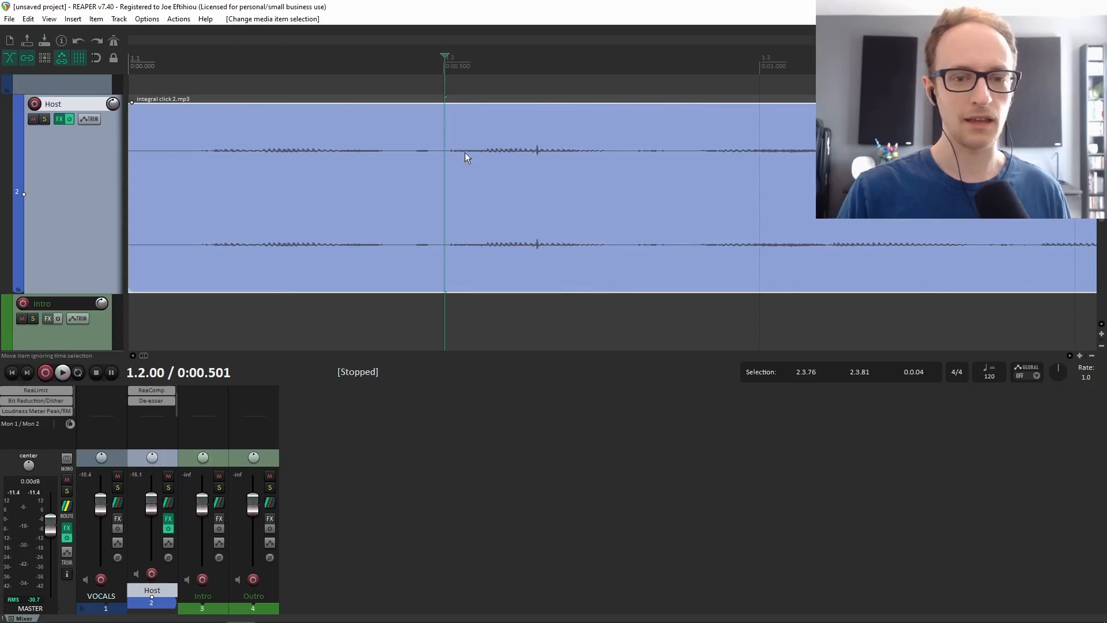
pyautogui.moveTo(46, 296); pyautogui.dragTo(203, 358)
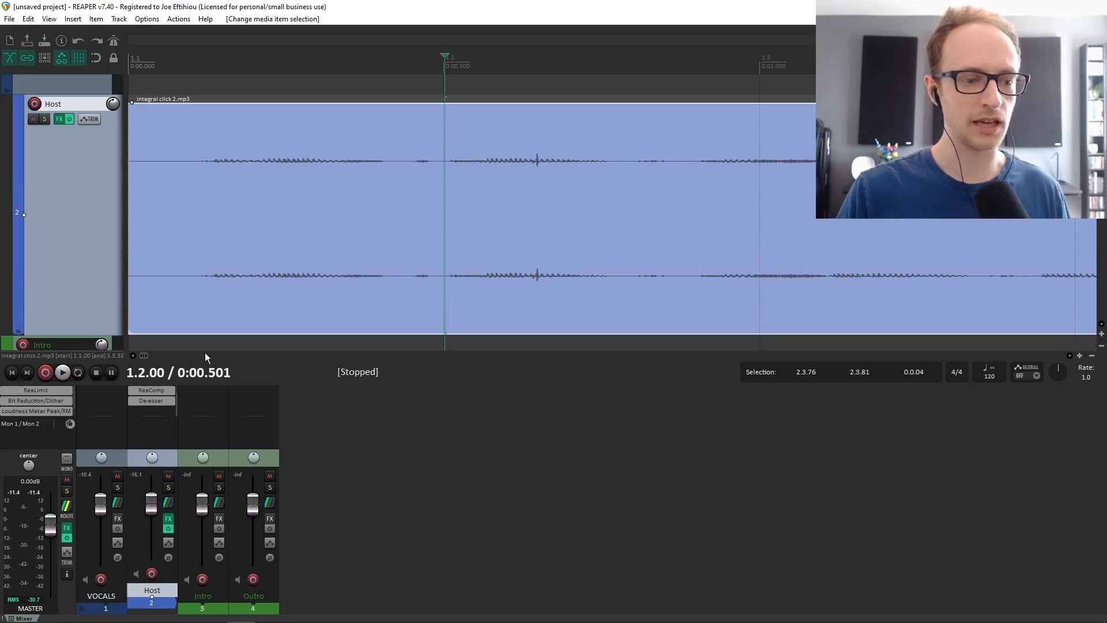
pyautogui.click(207, 348)
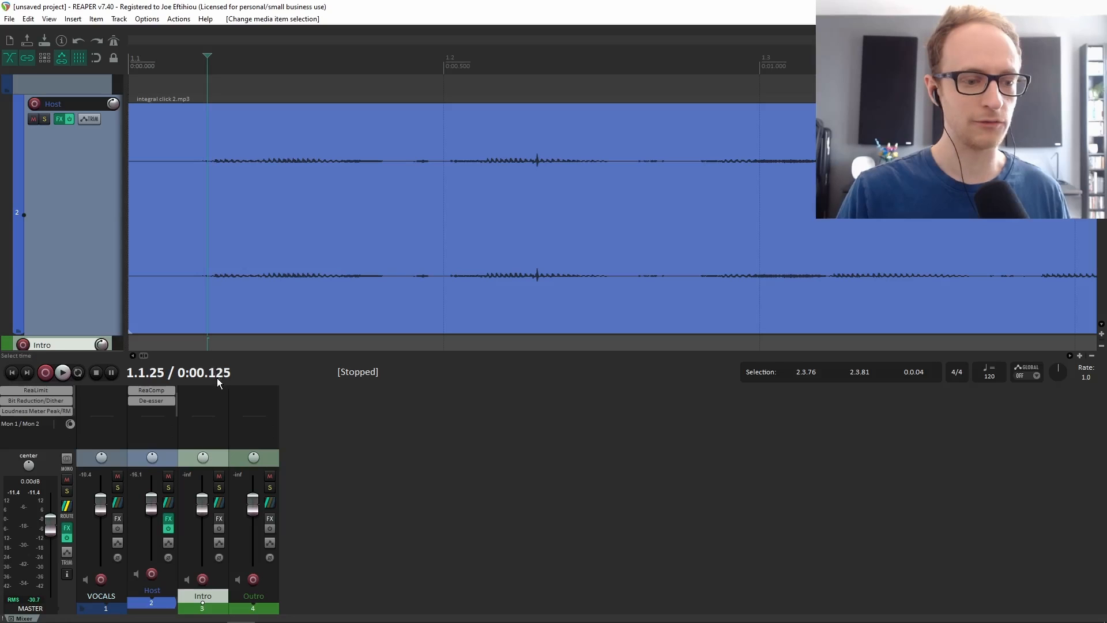
pyautogui.moveTo(217, 383); pyautogui.dragTo(213, 473)
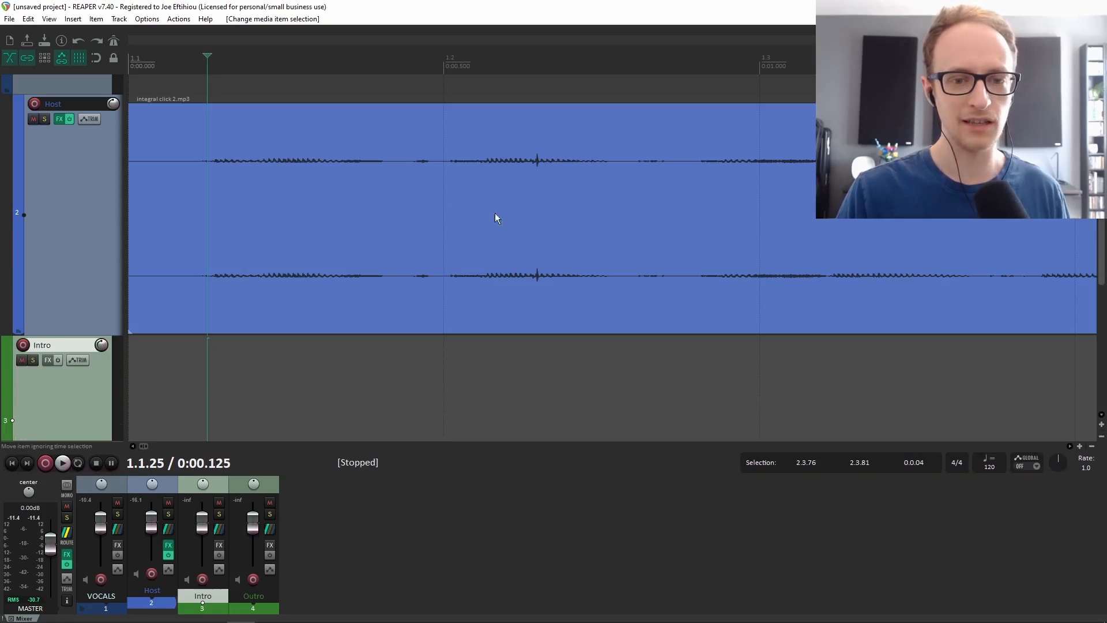
# Step: Play the Host clip from about 0:00.486 and again from about 0:00.116 to hear the click inside the word
pyautogui.click(536, 165)
pyautogui.click(462, 154)
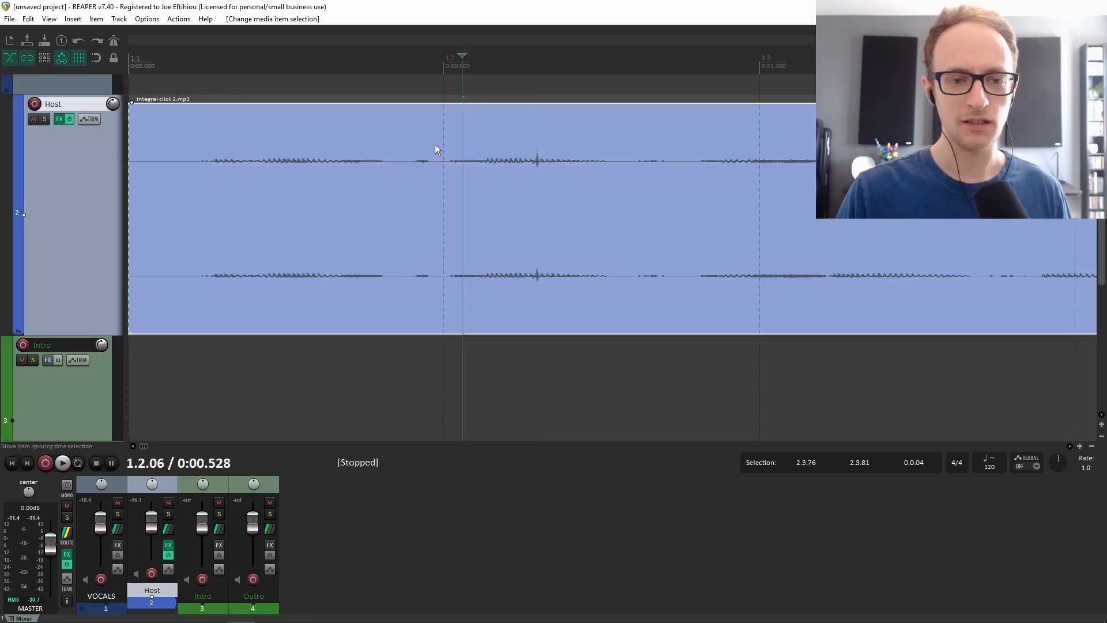
pyautogui.click(435, 149)
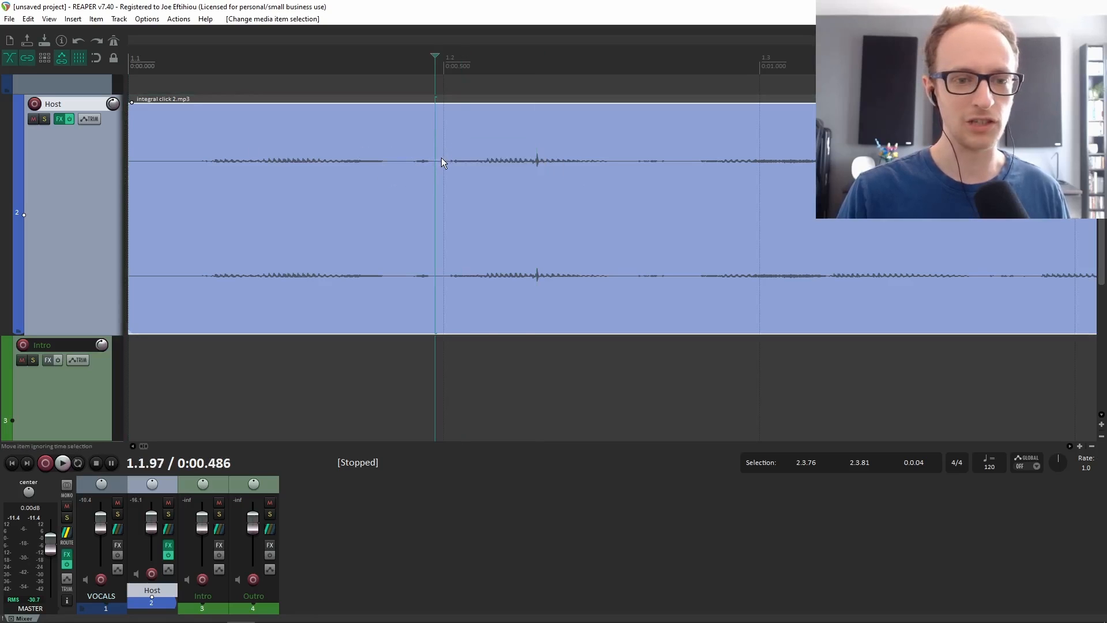
pyautogui.press('space')
pyautogui.press('space')
pyautogui.click(201, 75)
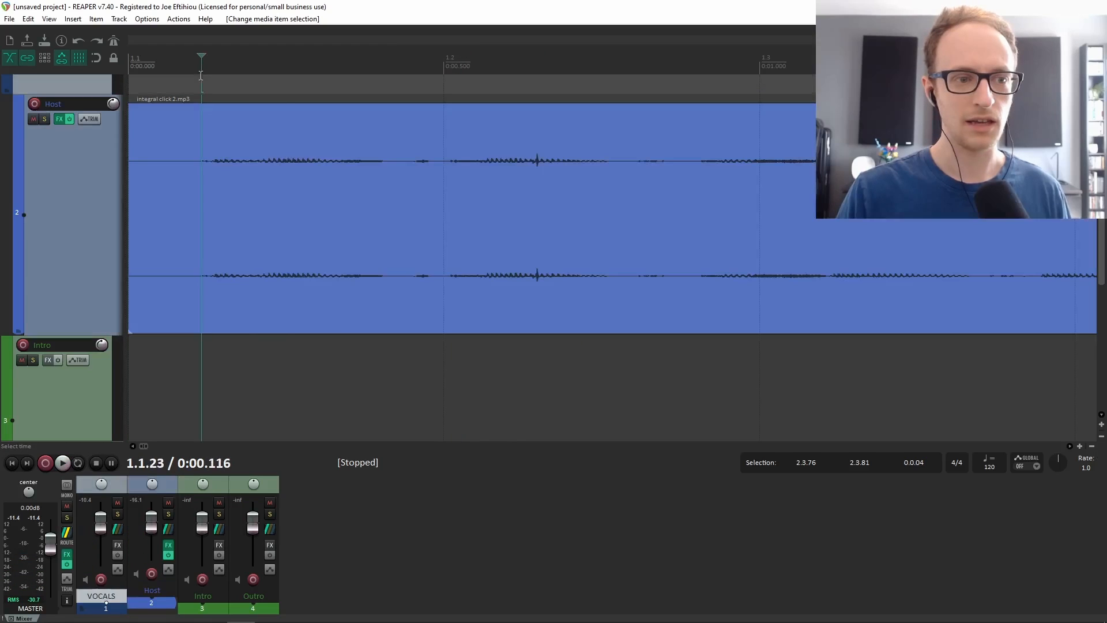
pyautogui.press('space')
pyautogui.press('space')
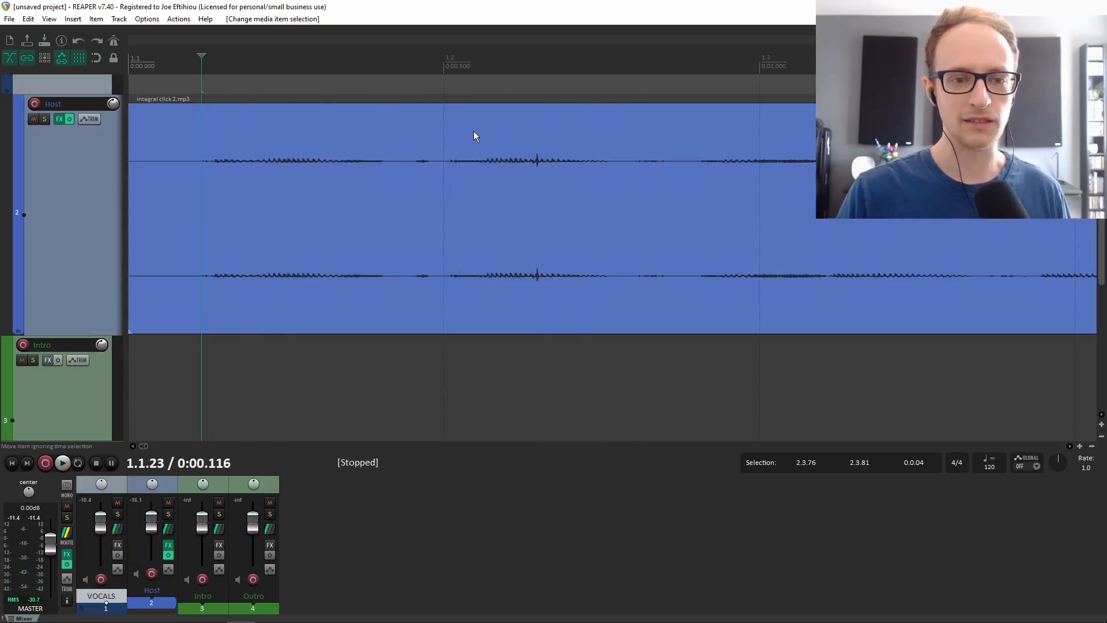
# Step: Make a tight time selection around only the click's waveform on the Host track, starting at about 0:00.647
pyautogui.click(473, 130)
pyautogui.click(514, 96)
pyautogui.scroll(4, 538, 155)
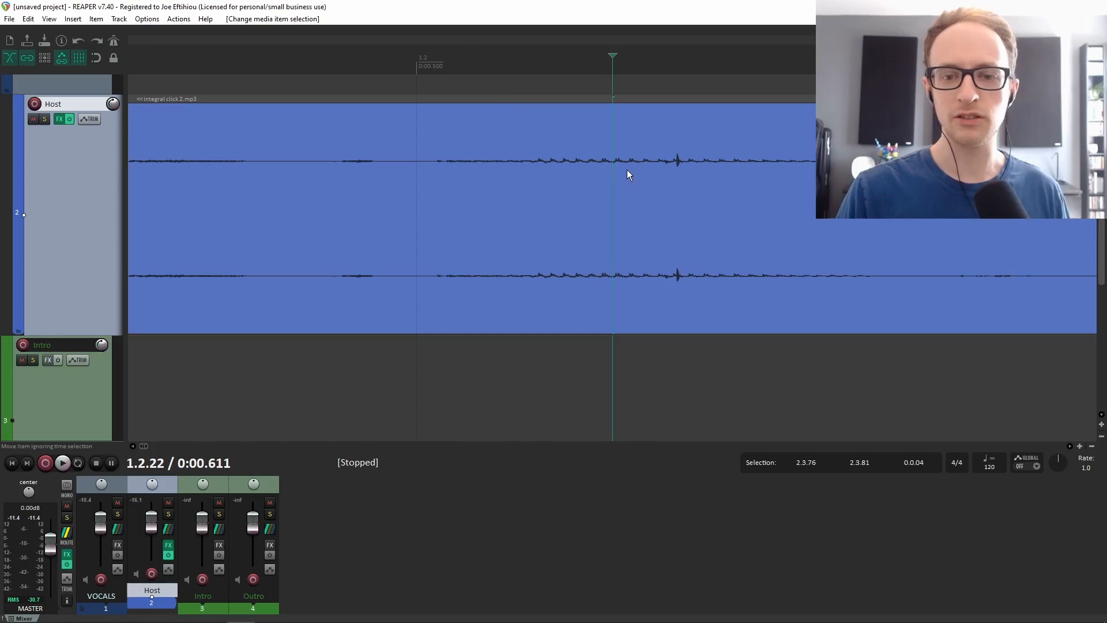
pyautogui.moveTo(677, 88); pyautogui.dragTo(681, 88)
pyautogui.click(674, 89)
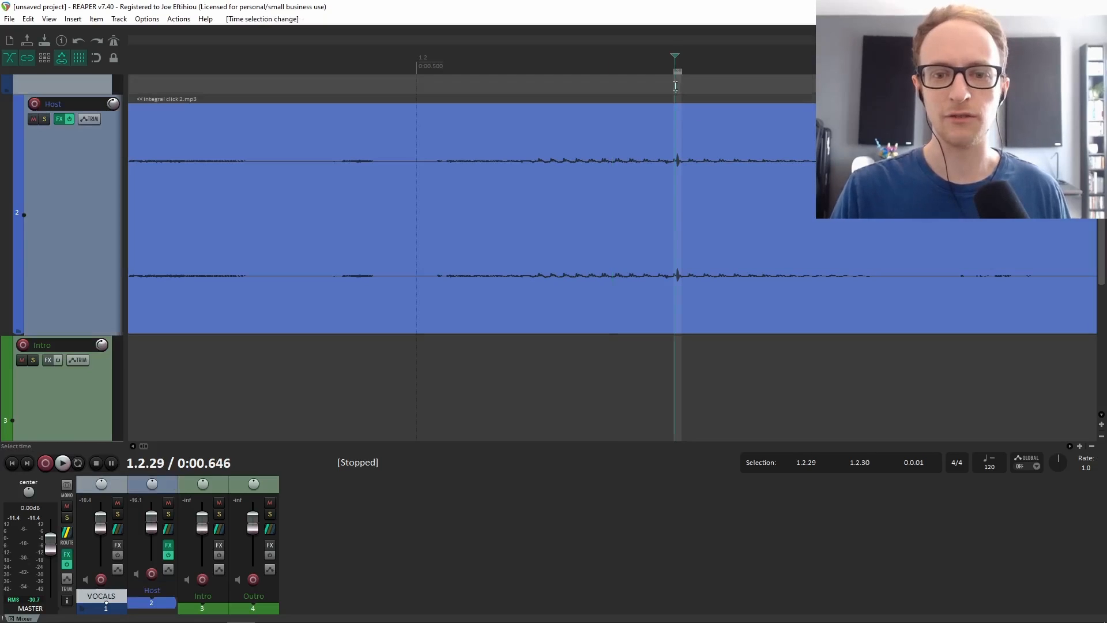
pyautogui.scroll(12, 674, 91)
pyautogui.click(674, 96)
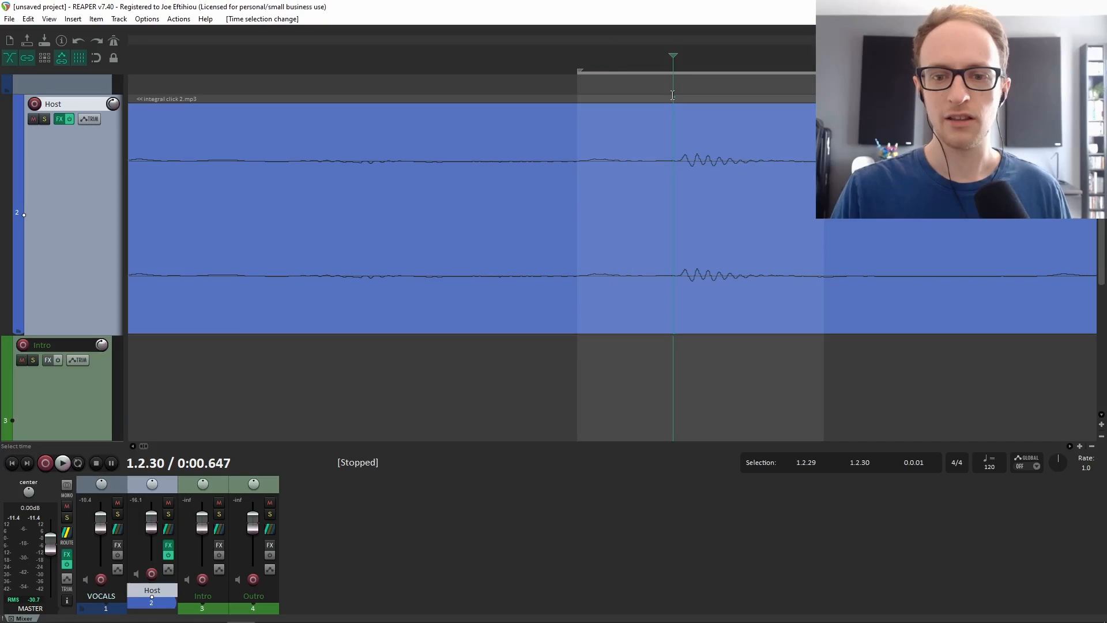
pyautogui.click(666, 95)
pyautogui.moveTo(676, 94); pyautogui.dragTo(787, 101)
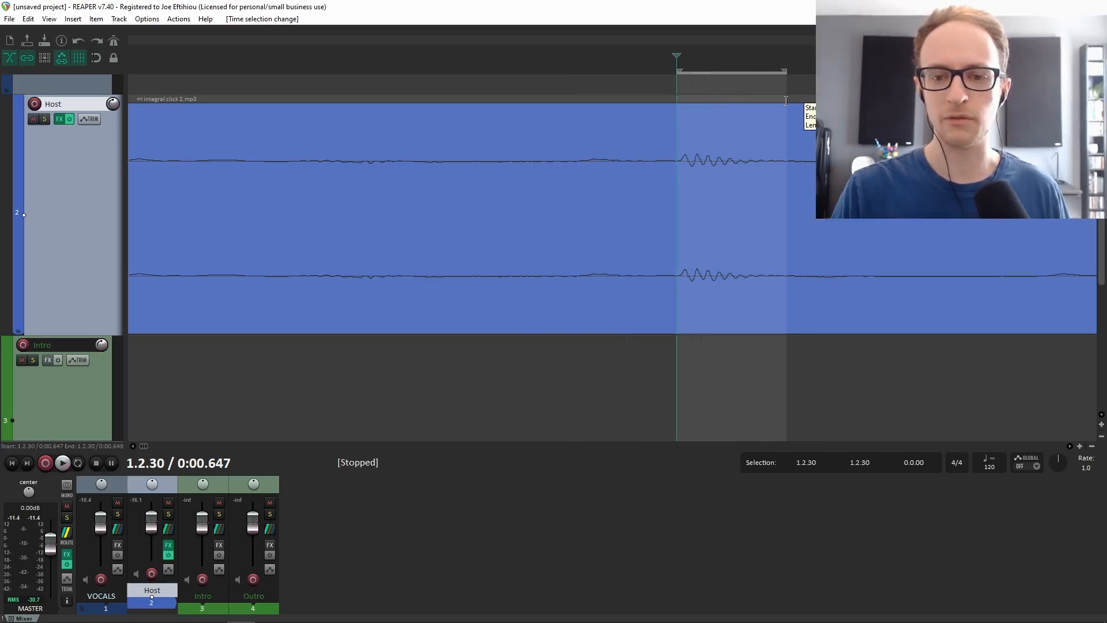
# Step: Split the Host clip at the time selection around the click and delete the selected piece
pyautogui.scroll(-4, 631, 175)
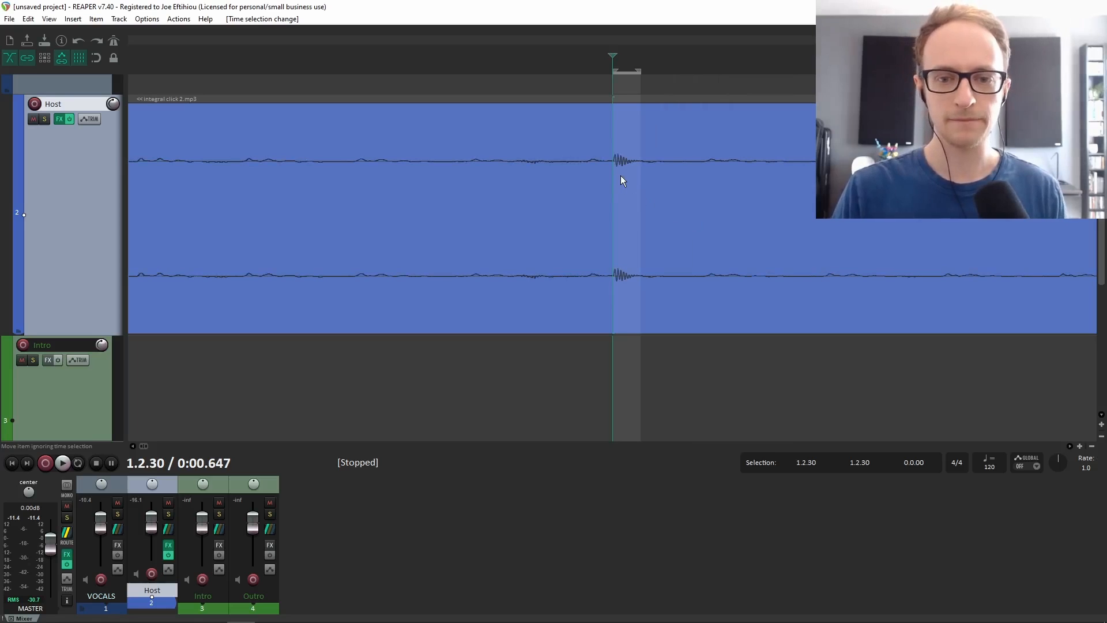
pyautogui.press('s')
pyautogui.press('Delete')
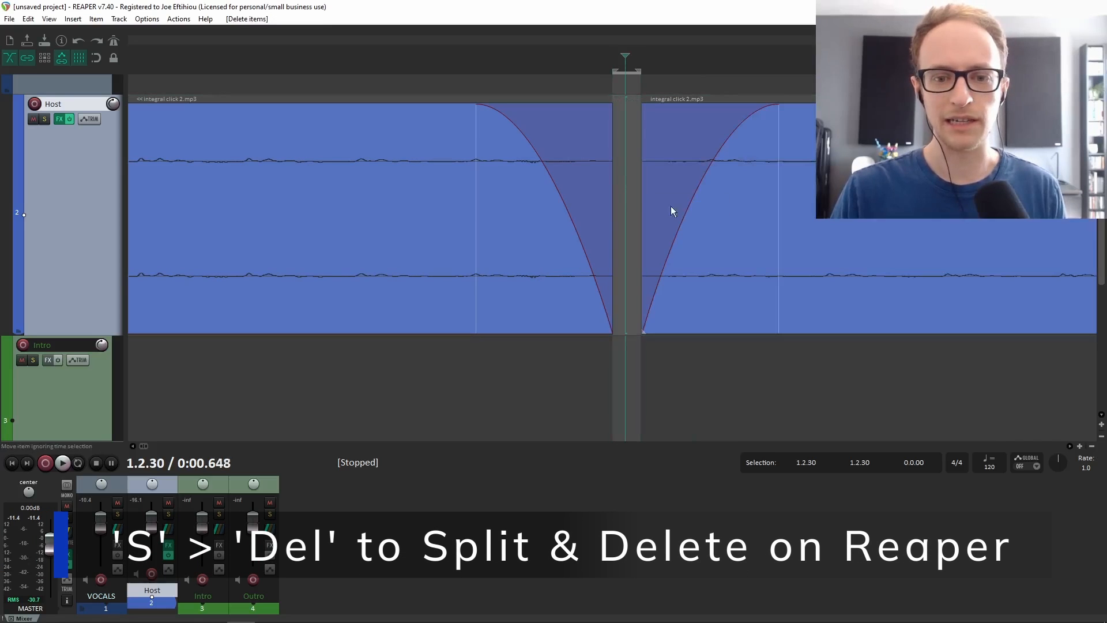
# Step: Move the second Host clip earlier until it overlaps the end of the first, and place the edit cursor at about 0:00.110
pyautogui.moveTo(821, 211); pyautogui.dragTo(781, 213)
pyautogui.scroll(-5, 599, 206)
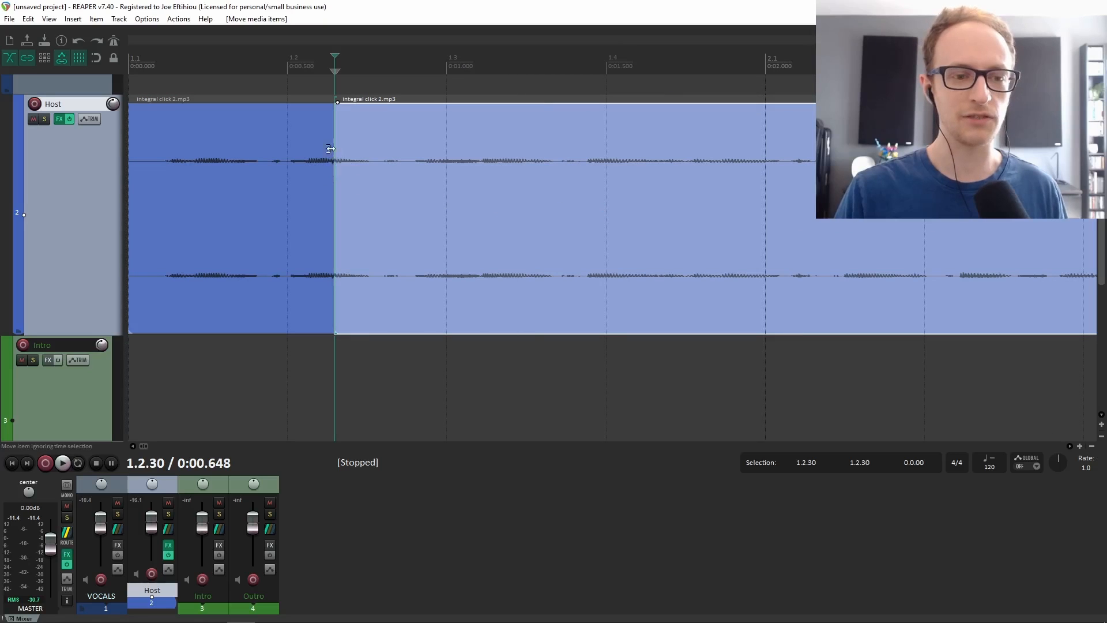
pyautogui.scroll(4, 330, 162)
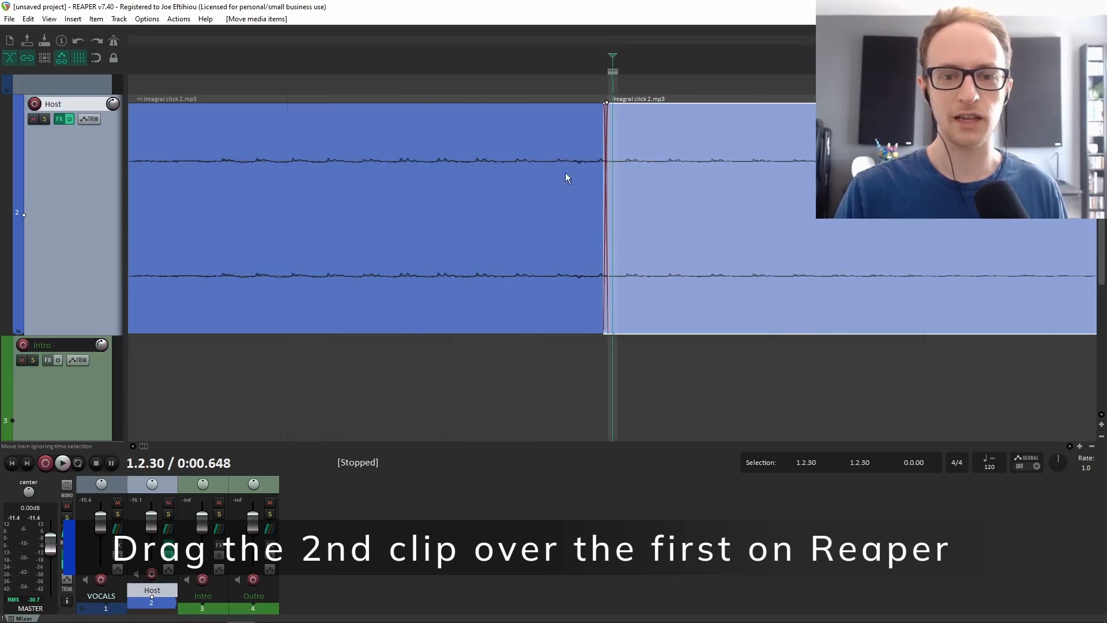
pyautogui.scroll(-3, 565, 173)
pyautogui.click(179, 141)
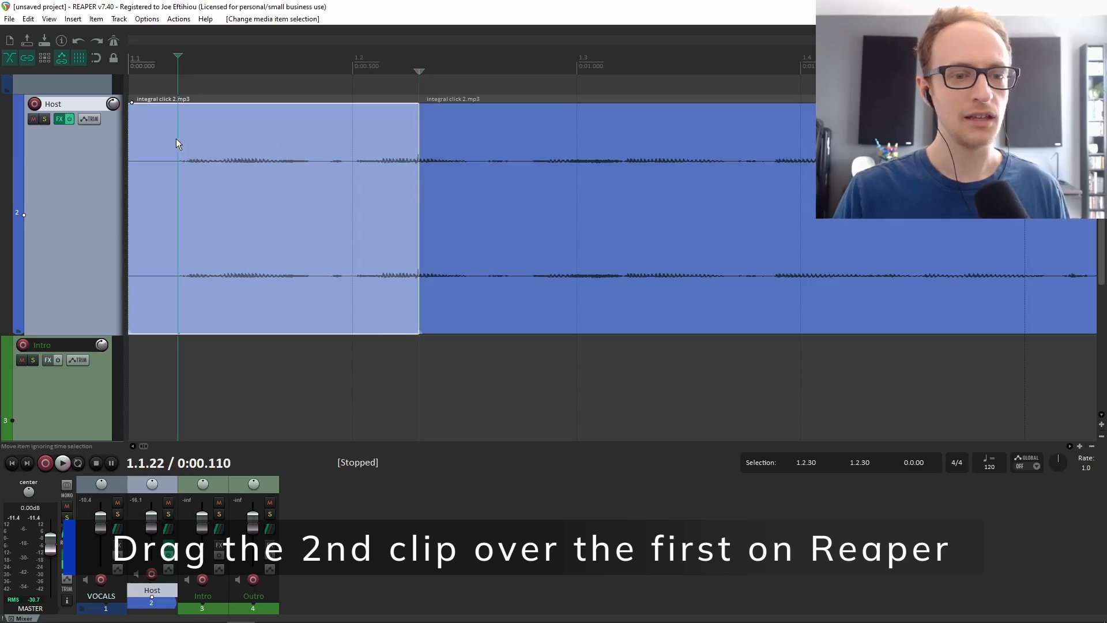
# Step: Play across the join between the two Host clips from about 0:00.110 and place the edit cursor just before it at about 0:00.633
pyautogui.press('space')
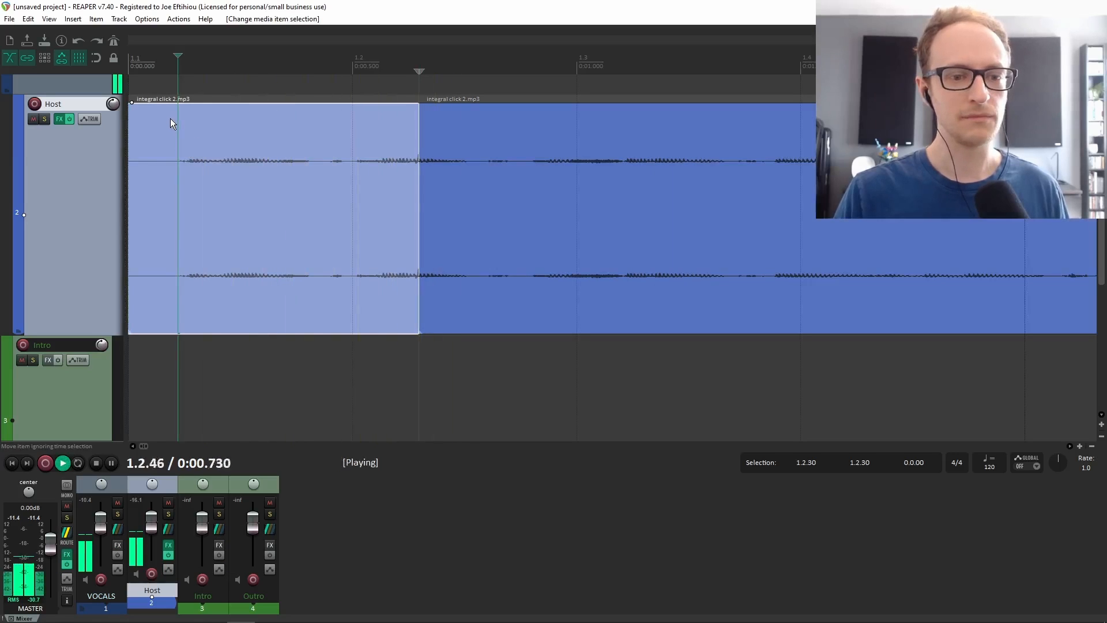
pyautogui.press('space')
pyautogui.click(413, 145)
pyautogui.scroll(5, 449, 151)
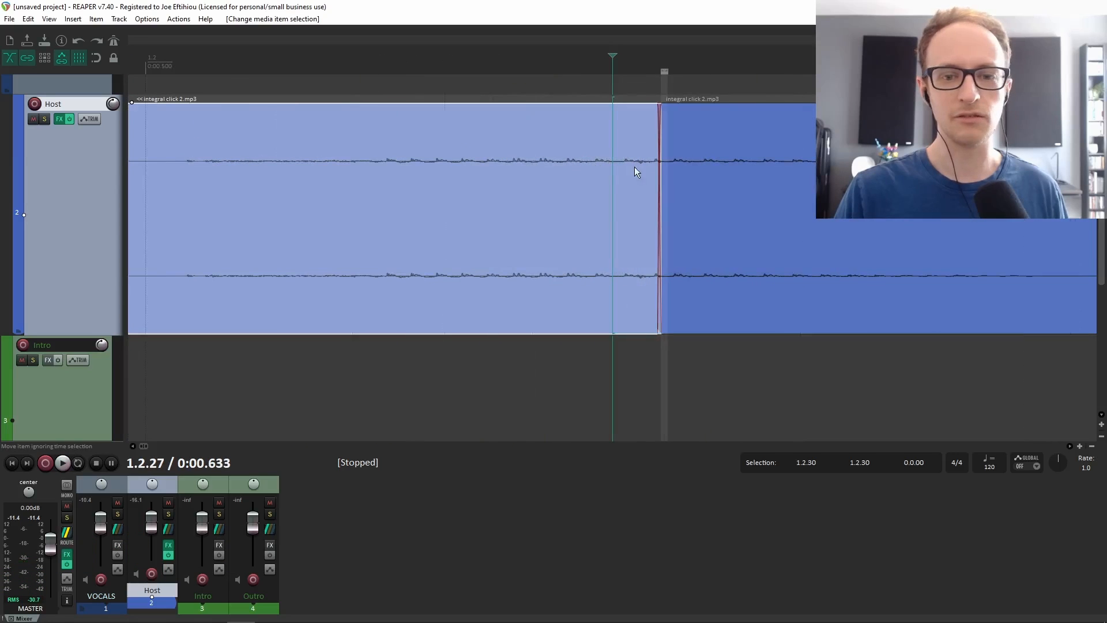
# Step: Trim the first Host clip's end by splitting at about 0:00.644 and removing the sliver, and move the second clip earlier to overlap it
pyautogui.click(649, 154)
pyautogui.press('s')
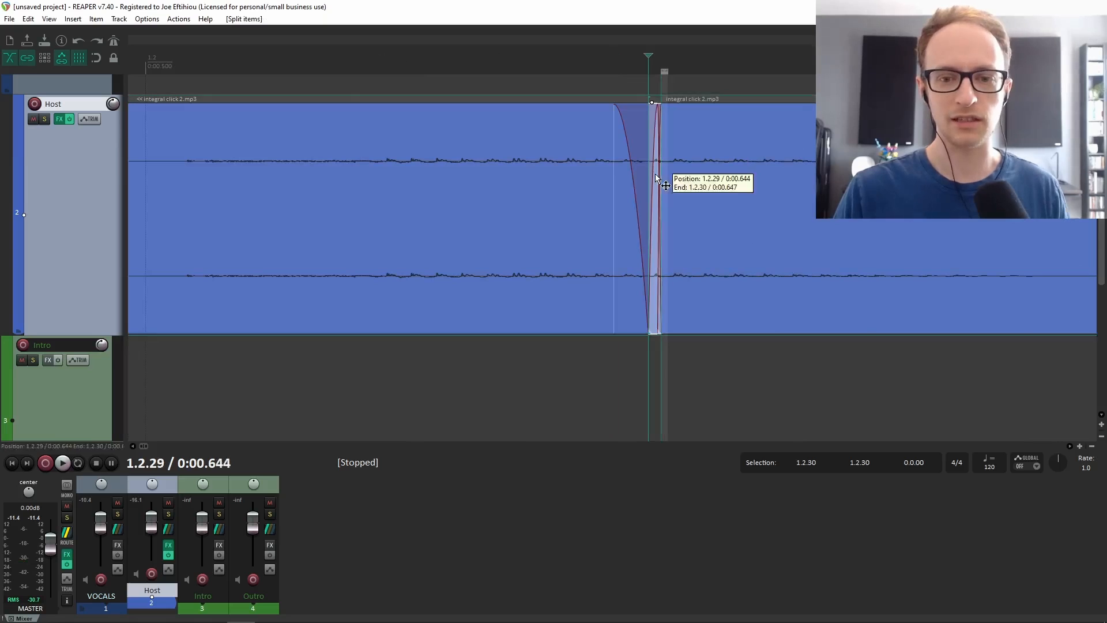
pyautogui.click(655, 174)
pyautogui.moveTo(702, 191); pyautogui.dragTo(662, 199)
# Step: Play the Host track from near its start through the overlap between the two clips
pyautogui.click(160, 134)
pyautogui.press('space')
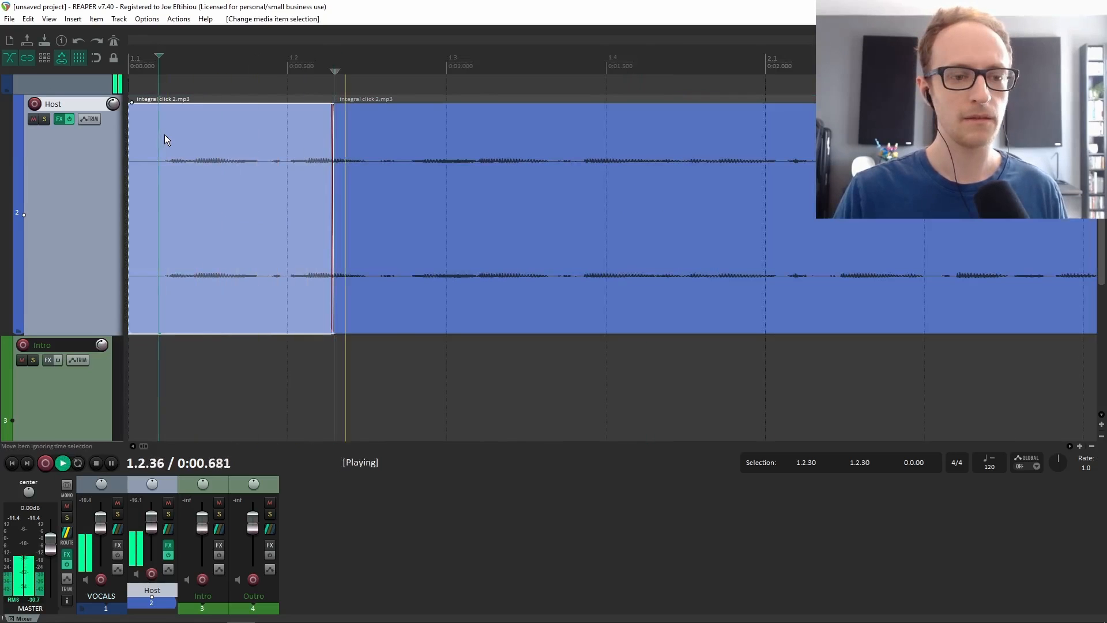
pyautogui.press('space')
# Step: Cut off the second Host clip's start with a split at about 0:00.653 and move the remaining clip earlier to overlap the first
pyautogui.hotkey('ctrl', 'Right')
pyautogui.scroll(8, 439, 152)
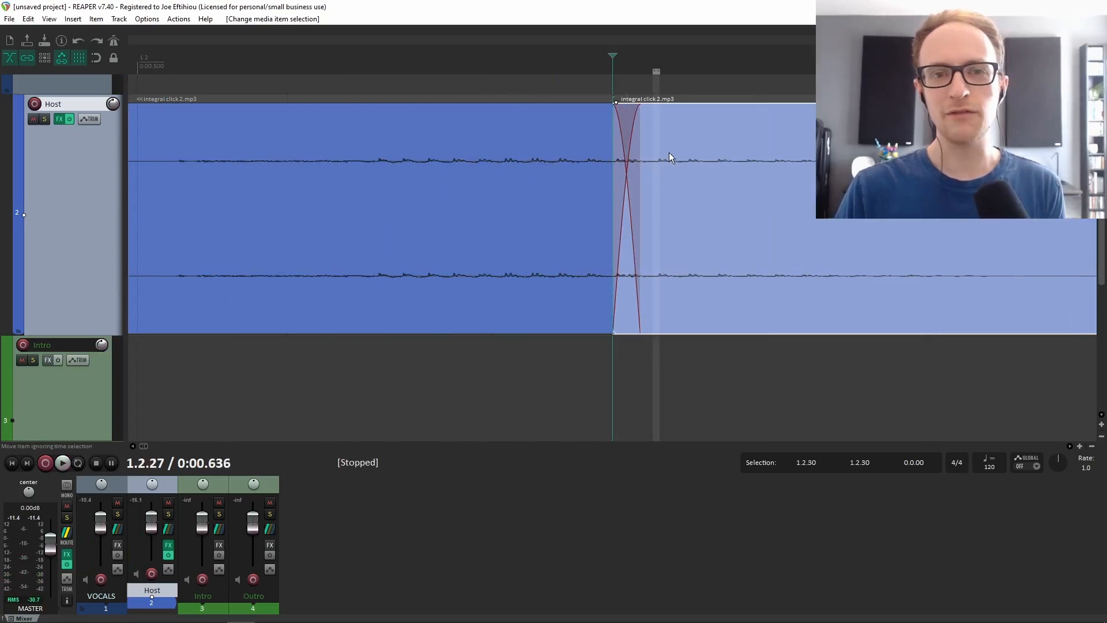
pyautogui.click(673, 149)
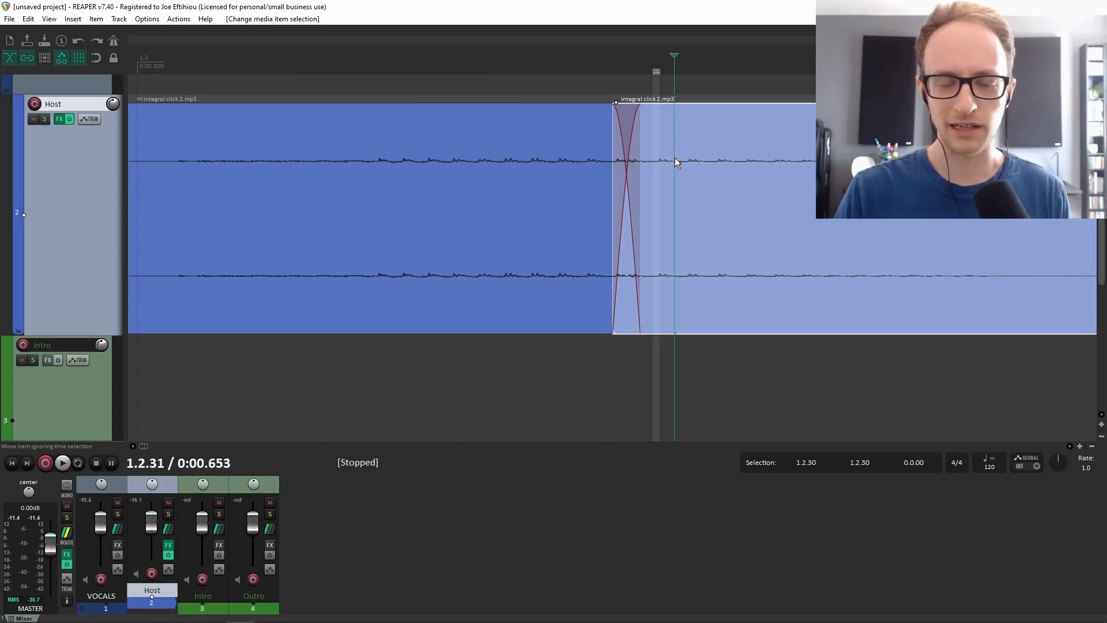
pyautogui.press('Delete')
pyautogui.hotkey('ctrl', 'z')
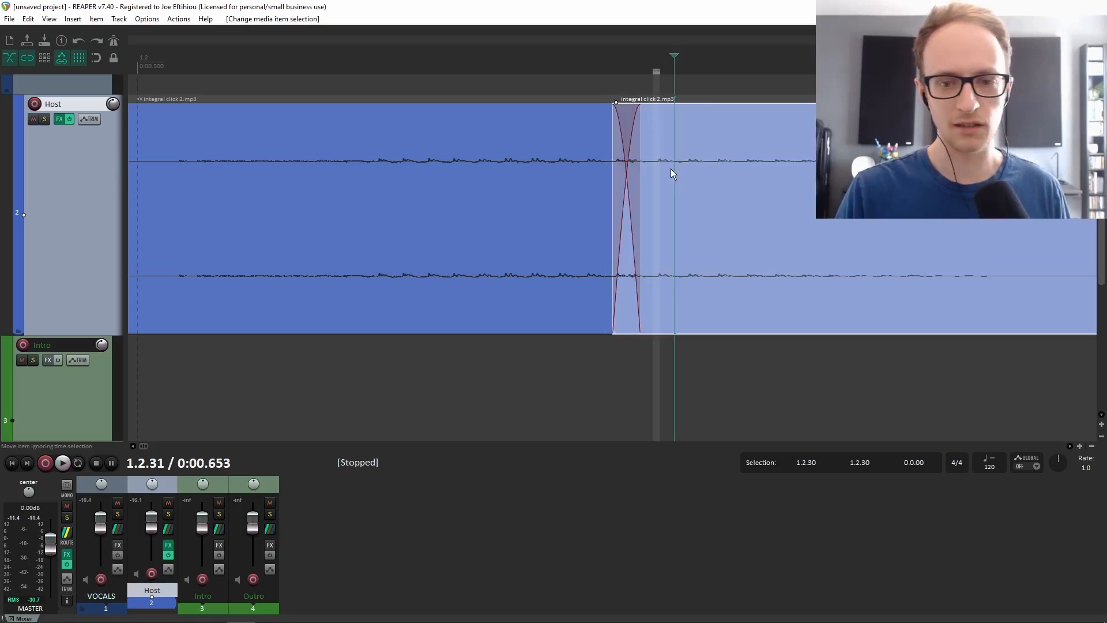
pyautogui.click(653, 213)
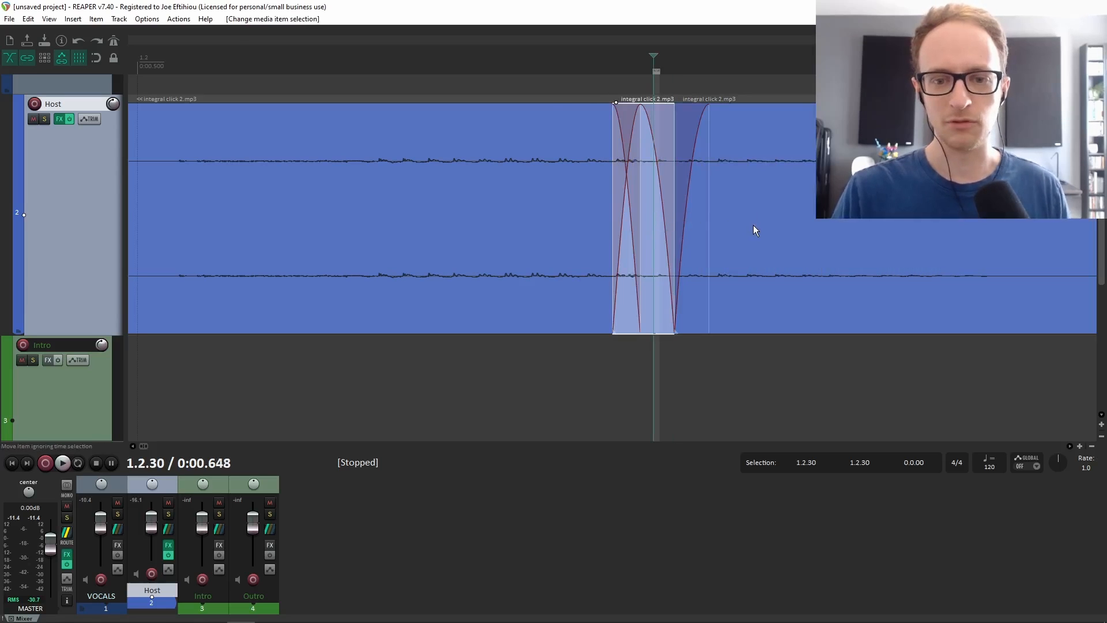
pyautogui.press('Delete')
pyautogui.moveTo(753, 225); pyautogui.dragTo(683, 229)
pyautogui.scroll(-5, 551, 202)
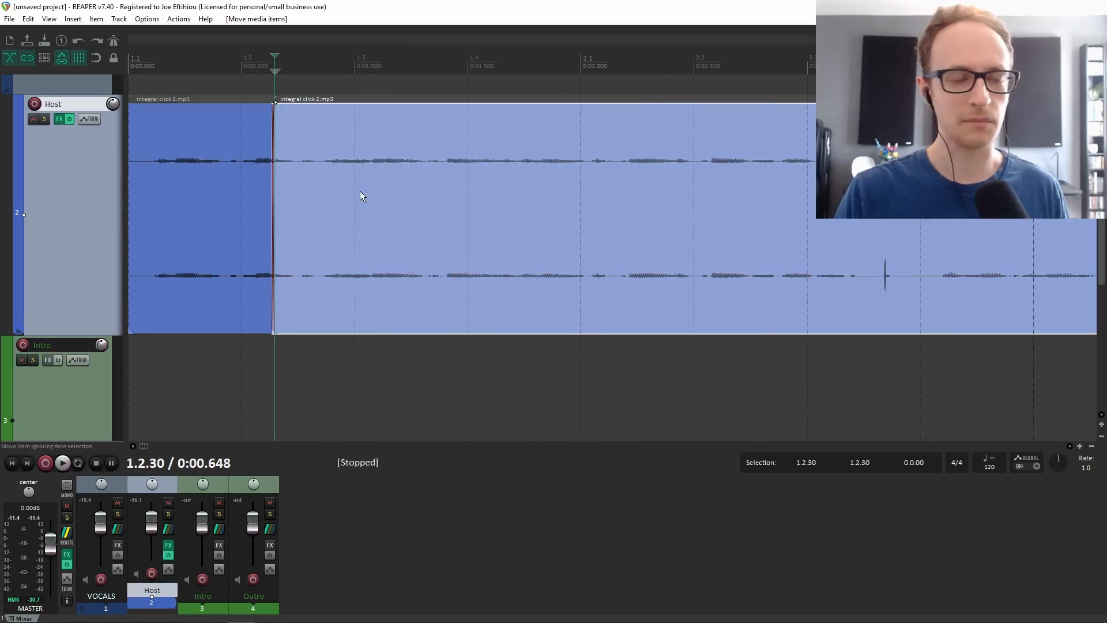
# Step: Play the Host track from about 0:00.101 and again from about 0:00.071 to check the edited join
pyautogui.click(151, 129)
pyautogui.press('space')
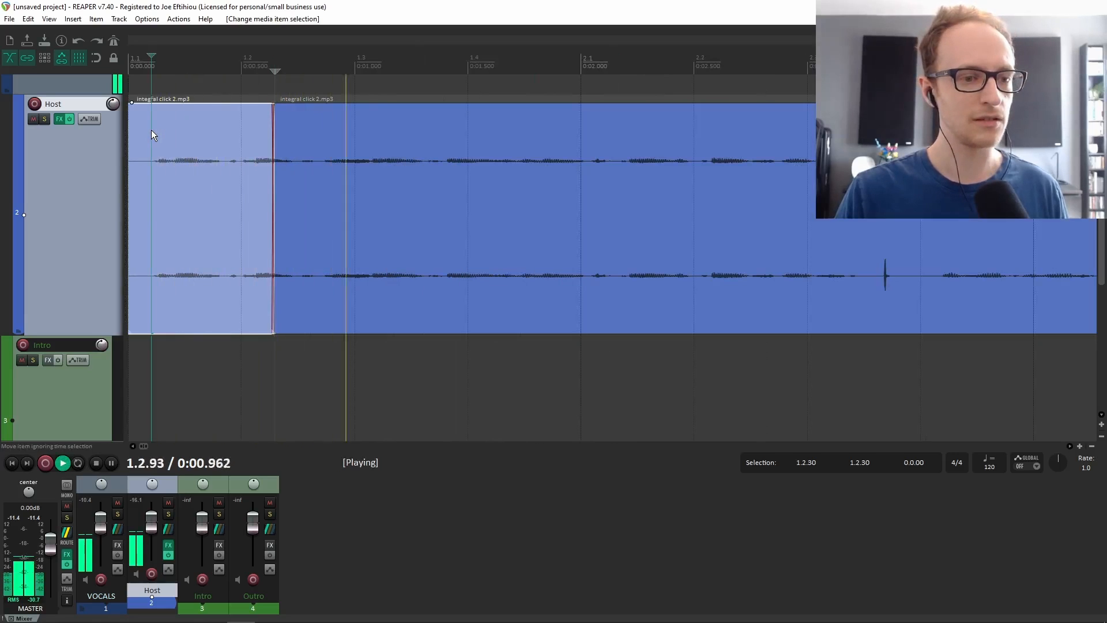
pyautogui.press('space')
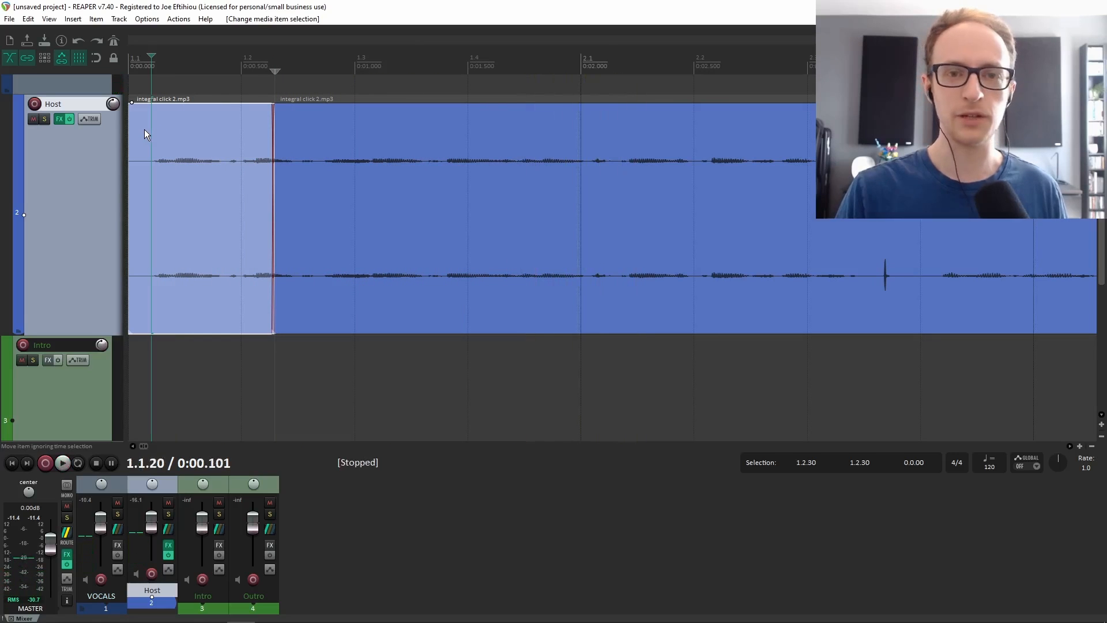
pyautogui.click(145, 129)
pyautogui.press('space')
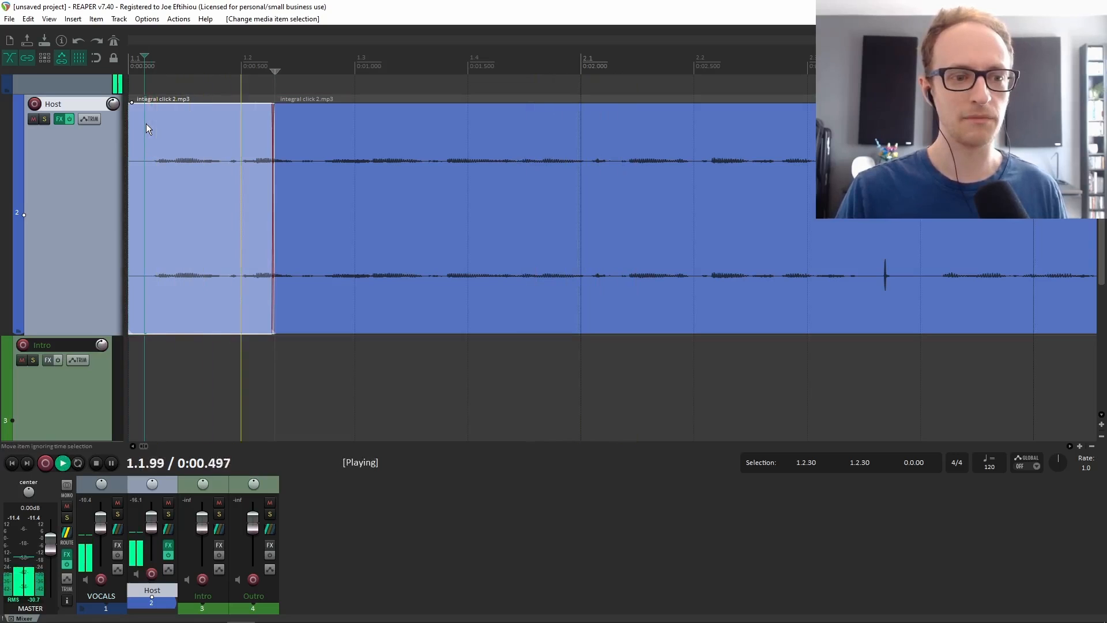
pyautogui.press('space')
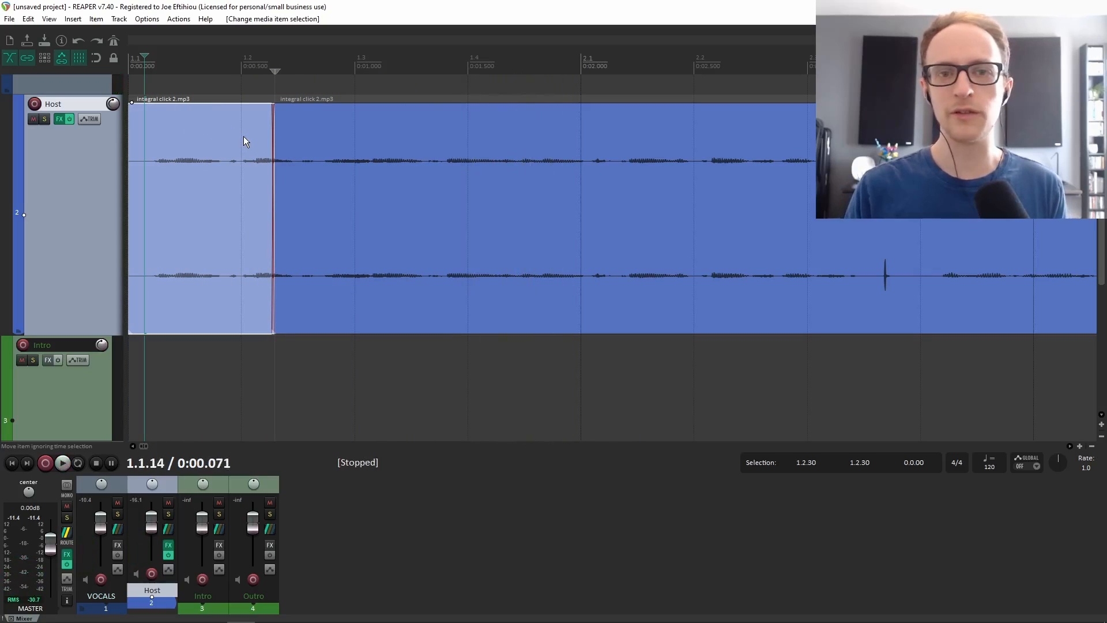
pyautogui.scroll(3, 424, 158)
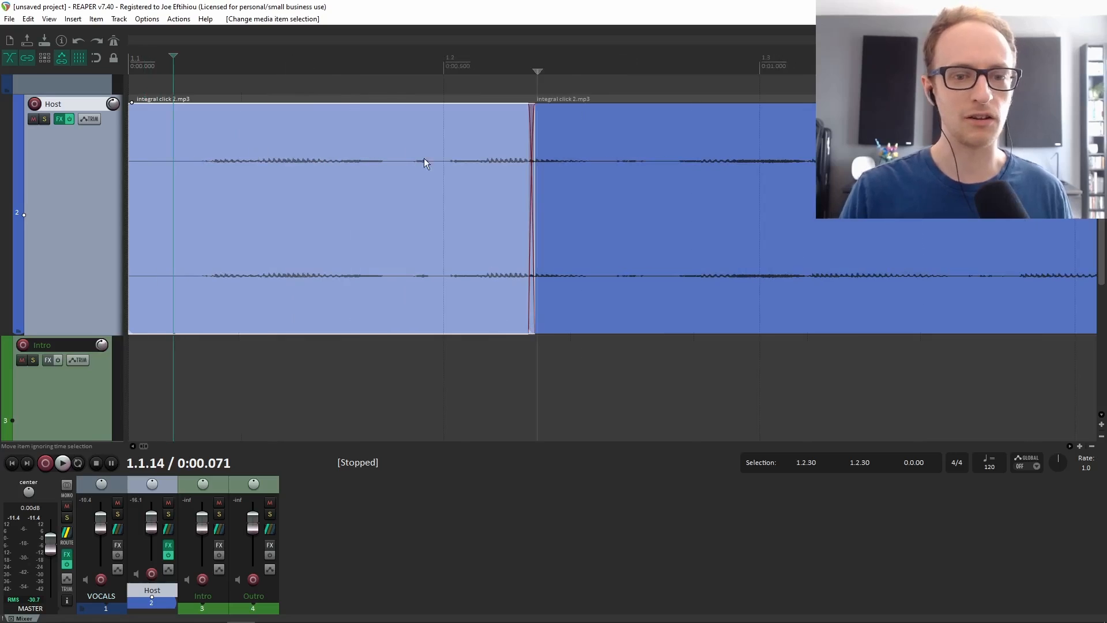
pyautogui.scroll(-3, 429, 163)
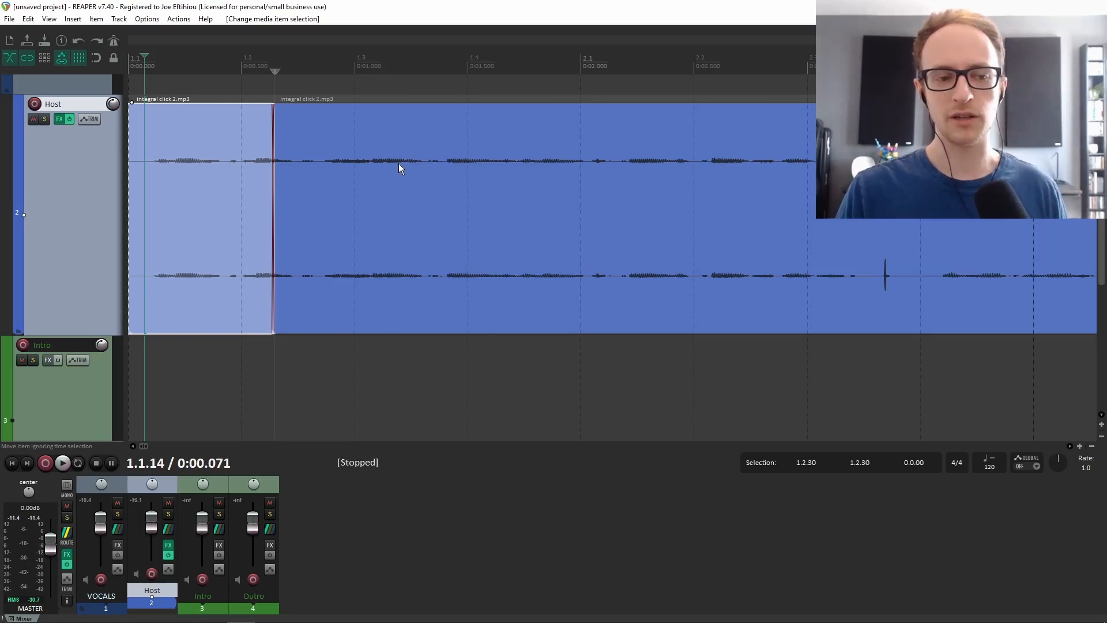
# Step: Select the second Host clip and play it from about 0:02.152
pyautogui.click(532, 144)
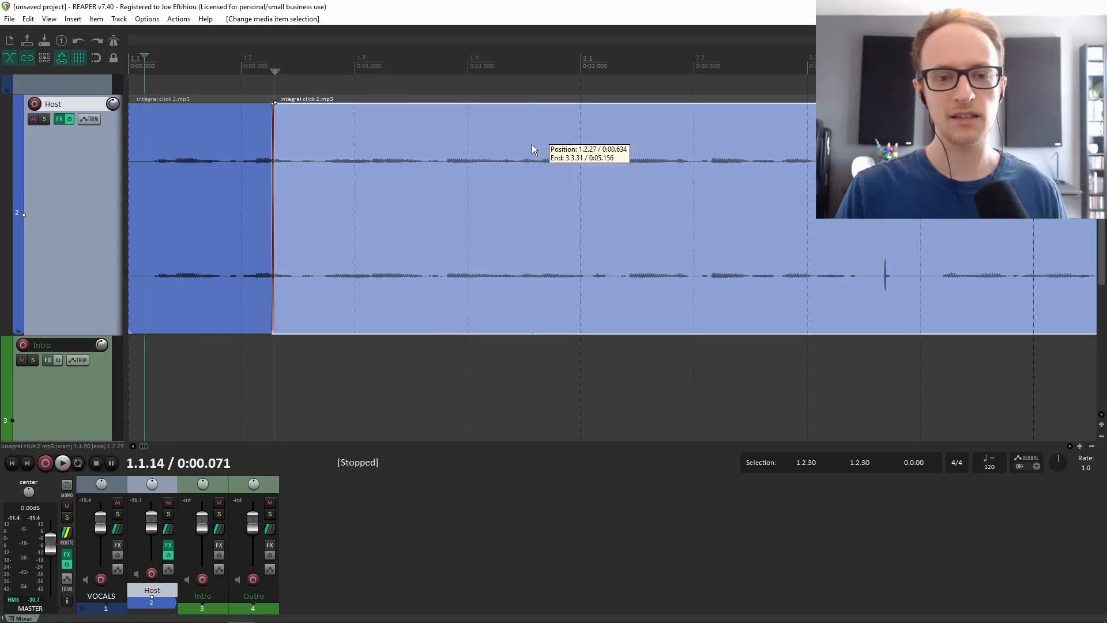
pyautogui.click(295, 151)
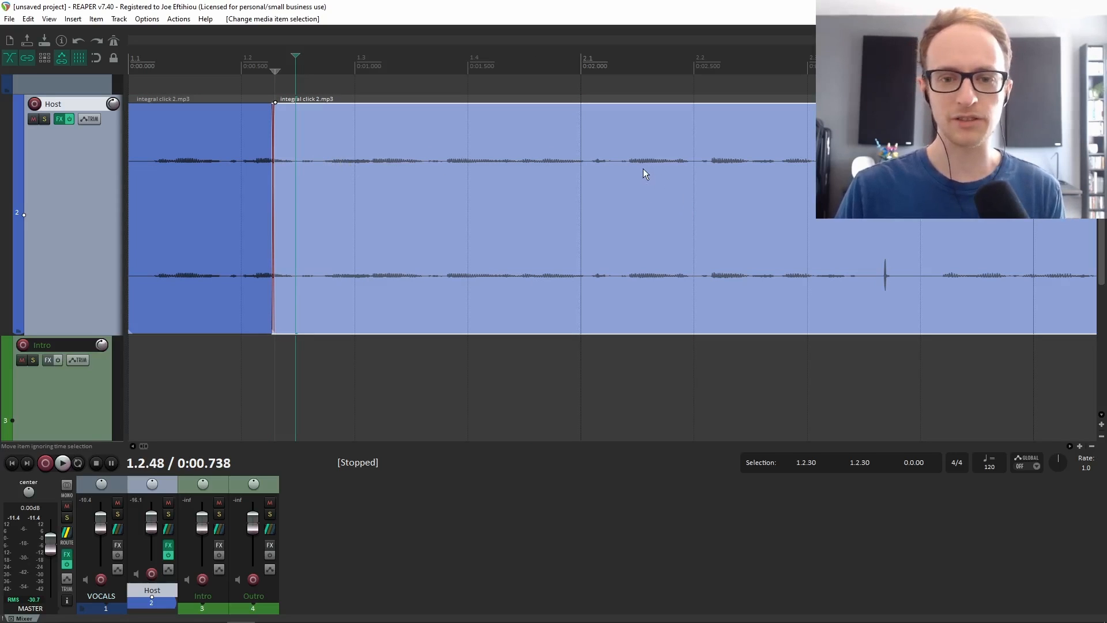
pyautogui.click(625, 154)
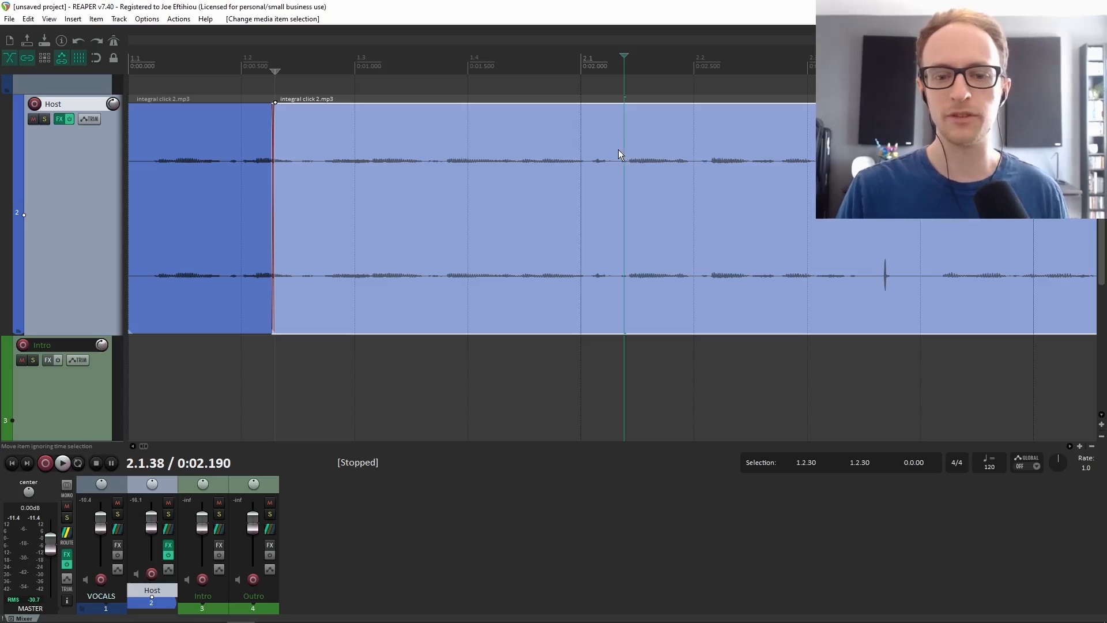
pyautogui.click(614, 148)
pyautogui.scroll(3, 614, 147)
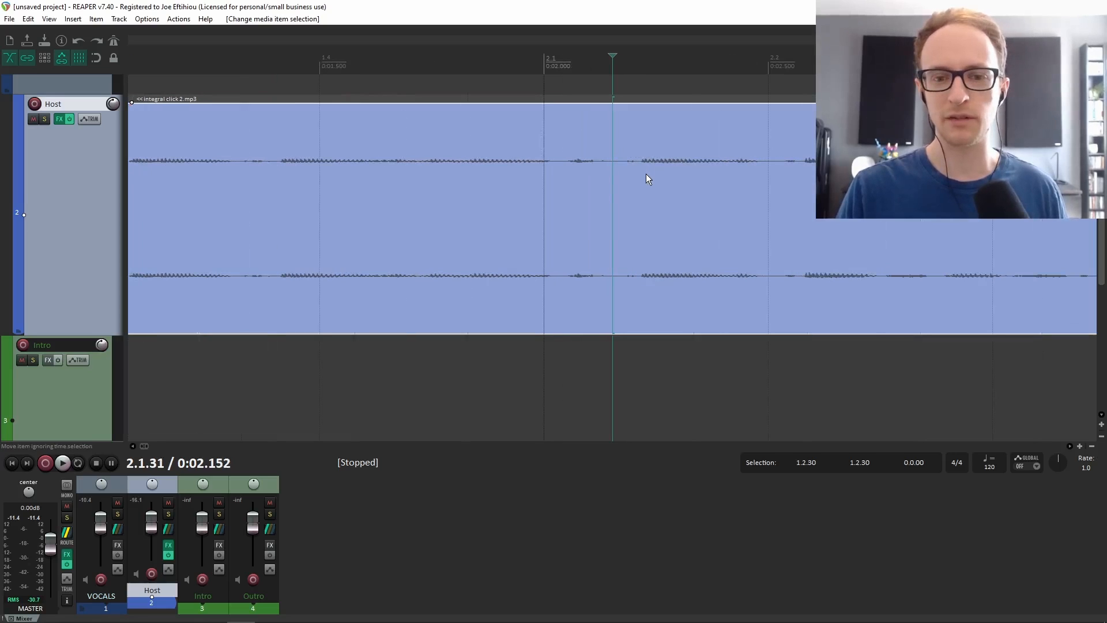
pyautogui.press('space')
pyautogui.press('space')
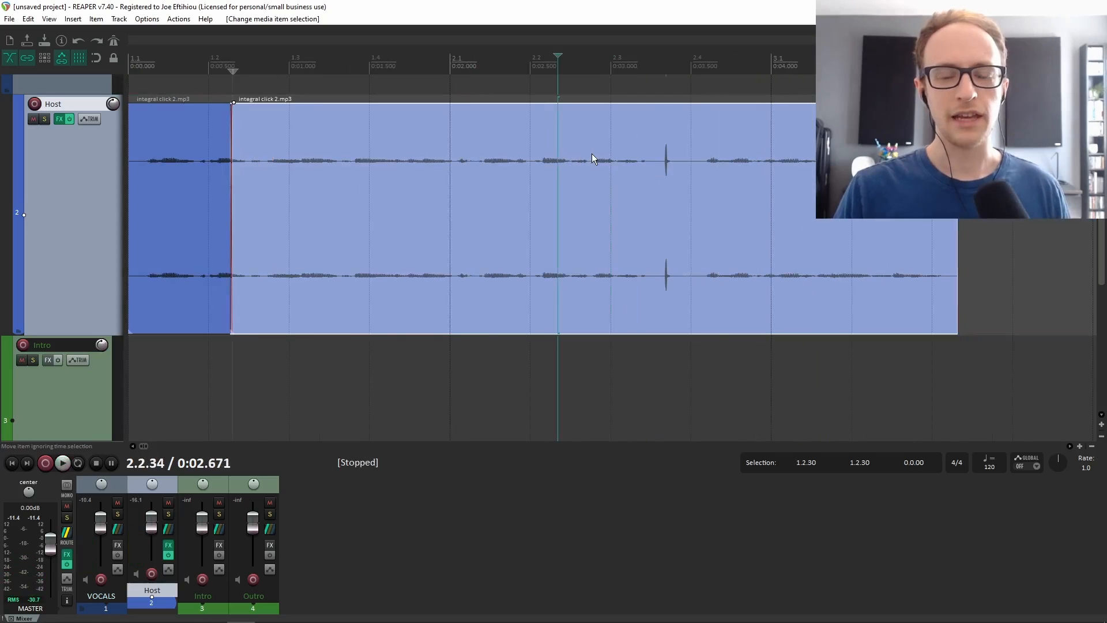
# Step: Examine the second Host clip's waveform between words, placing the edit cursor at about 0:02.528, 0:02.173 and finally 0:02.204
pyautogui.scroll(2, 592, 154)
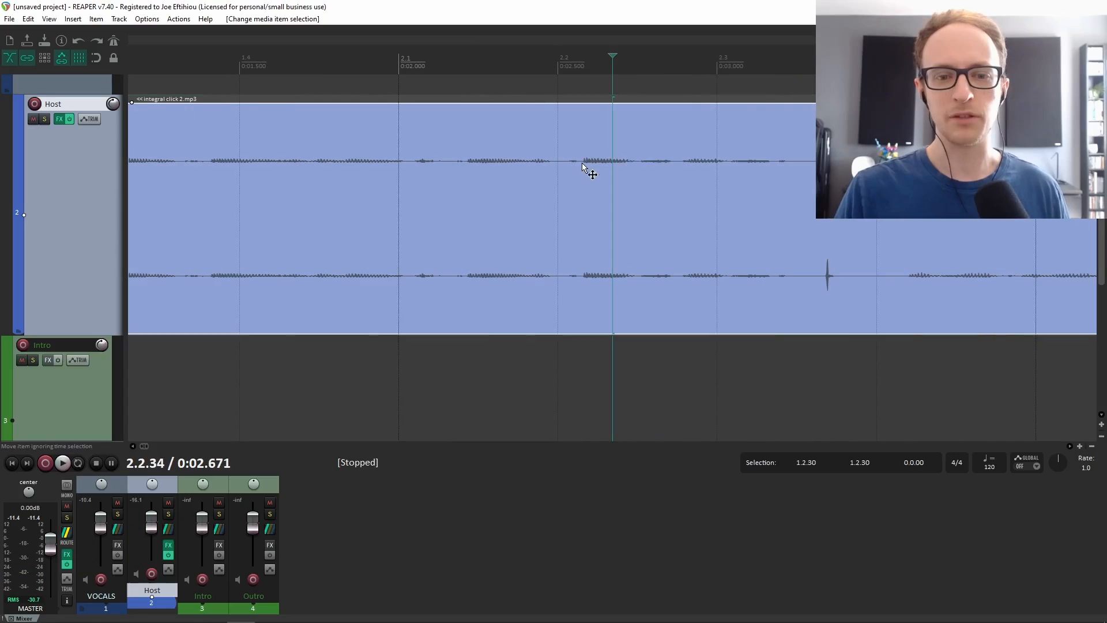
pyautogui.click(582, 162)
pyautogui.click(567, 164)
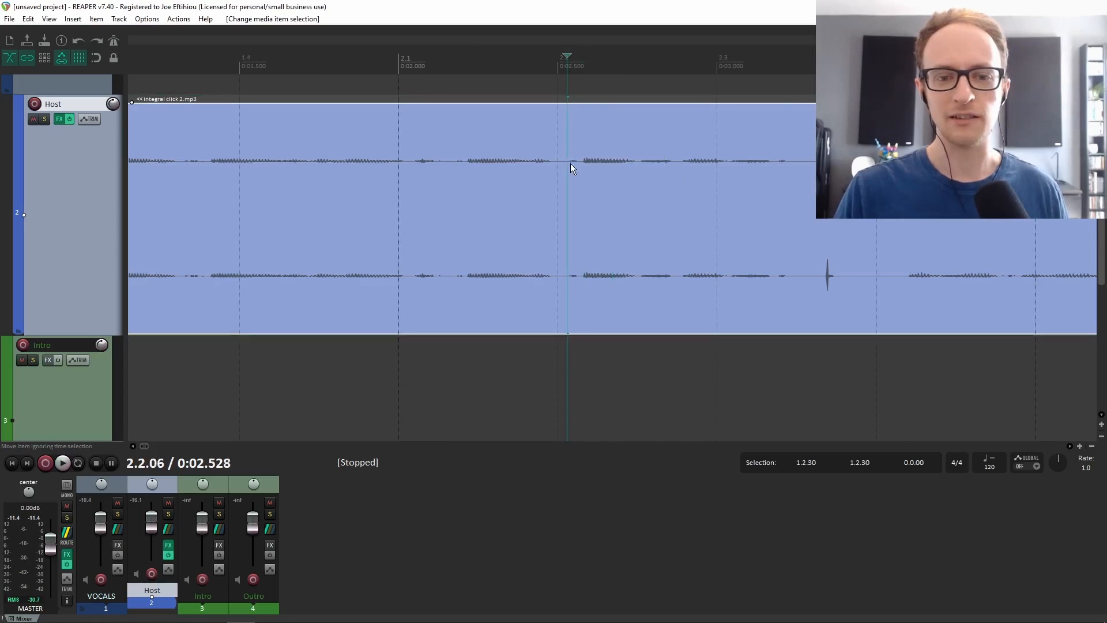
pyautogui.click(455, 162)
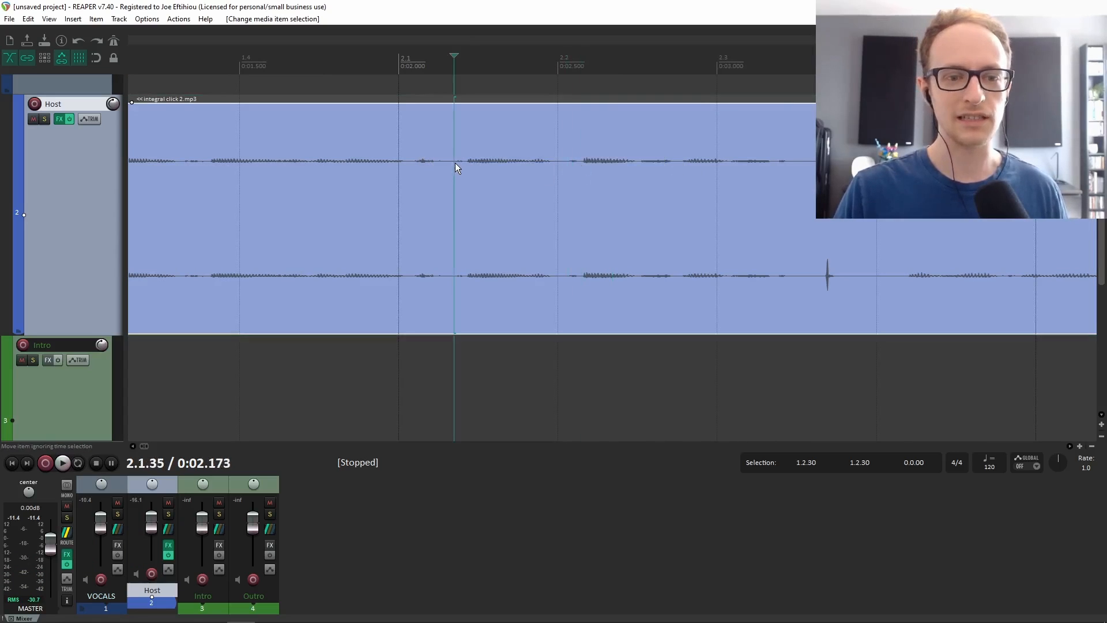
pyautogui.click(463, 163)
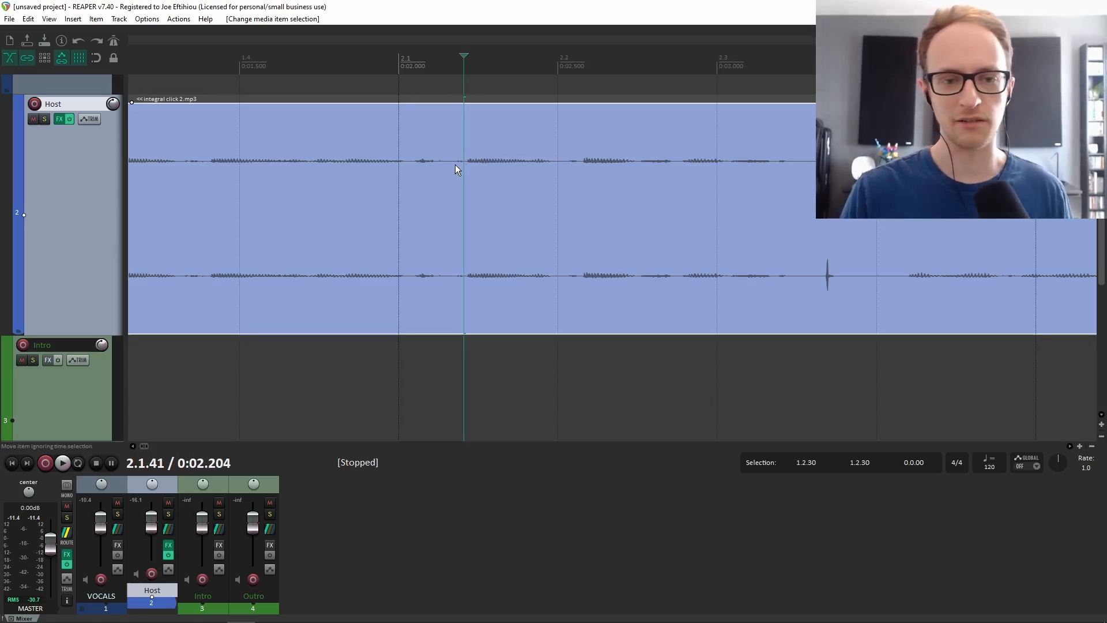
pyautogui.scroll(-3, 426, 184)
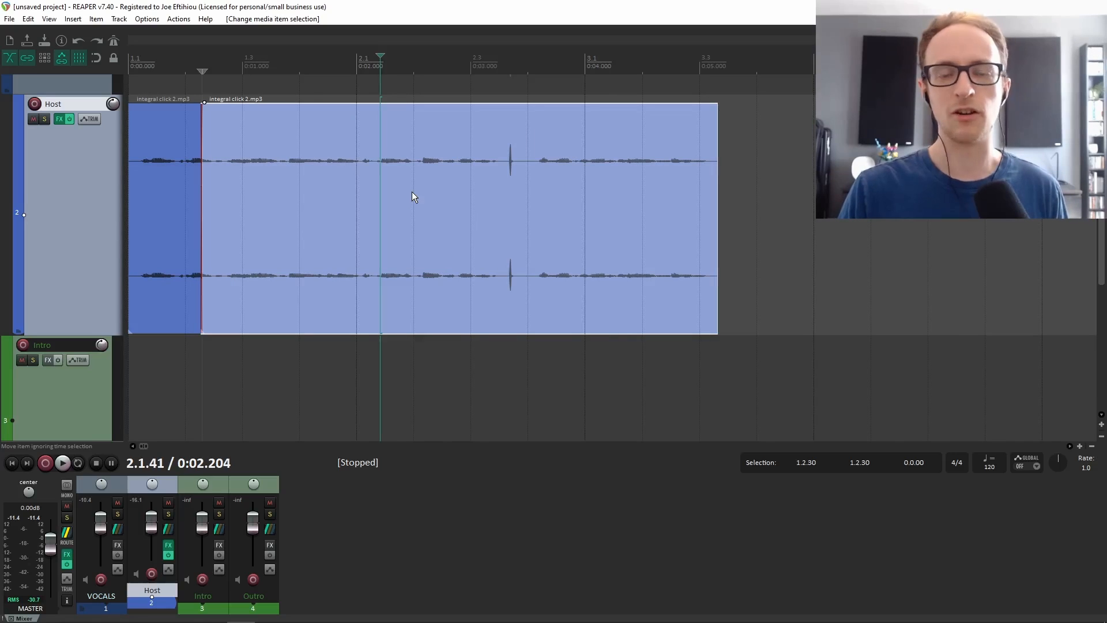
# Step: Switch to the Podcast Production Process cheatsheet PDF and look through it from beginning to end, returning to its start
pyautogui.moveTo(242, 621)
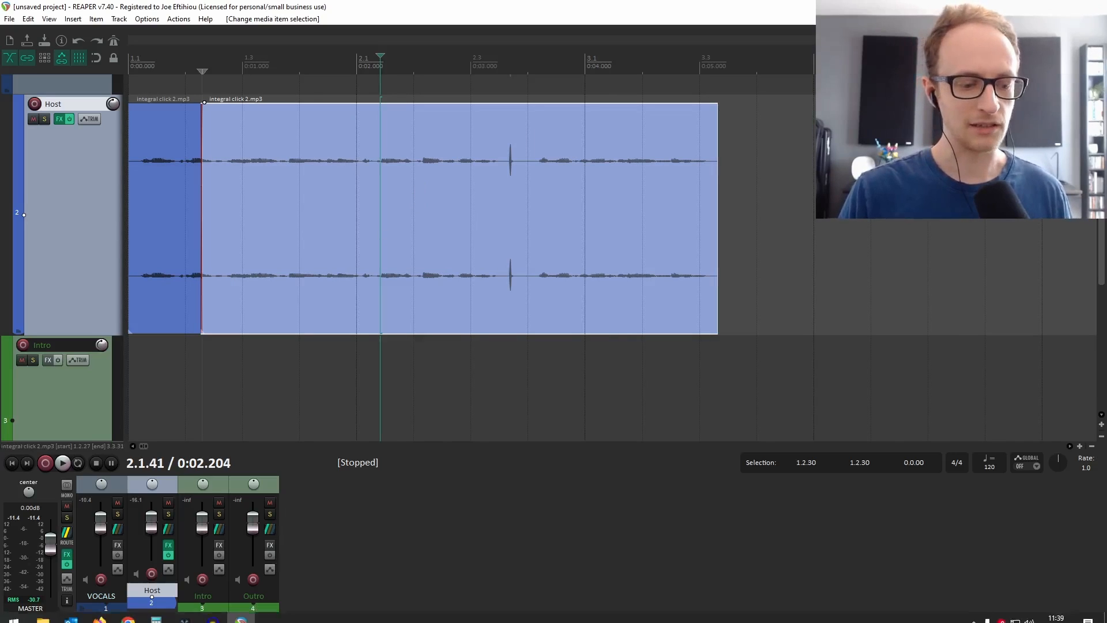
pyautogui.click(193, 615)
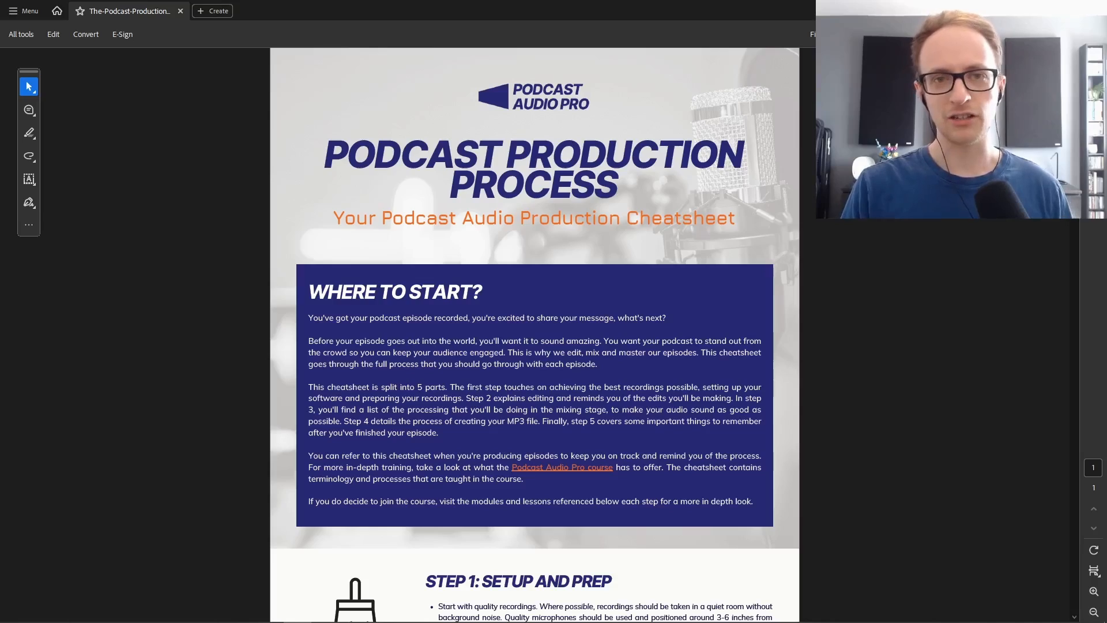
pyautogui.scroll(-3, 769, 209)
pyautogui.scroll(-5, 768, 209)
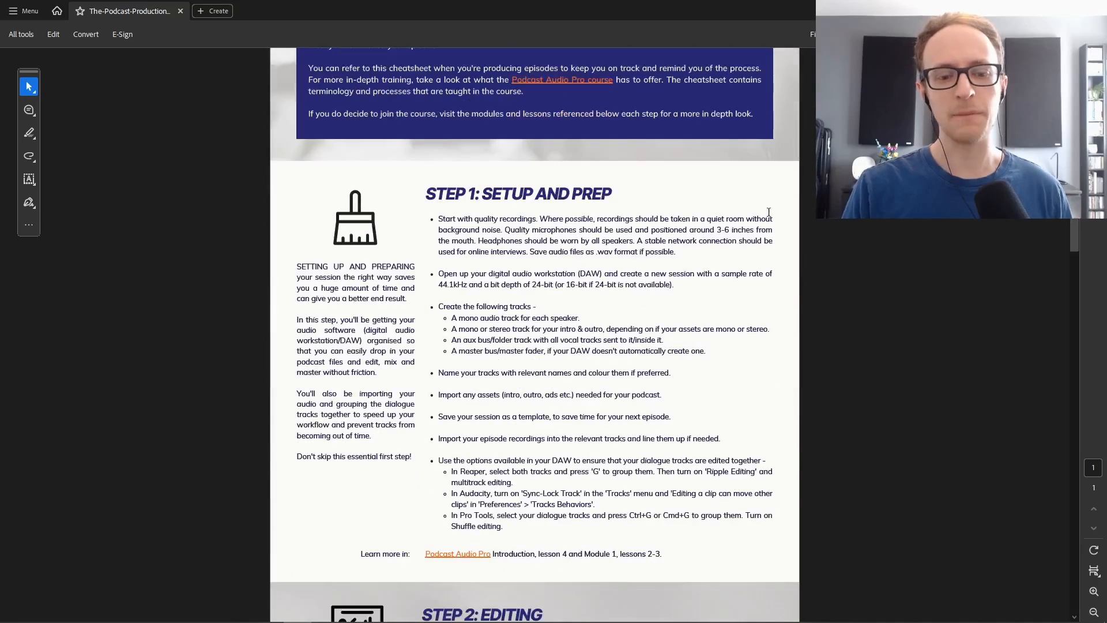
pyautogui.scroll(-10, 769, 217)
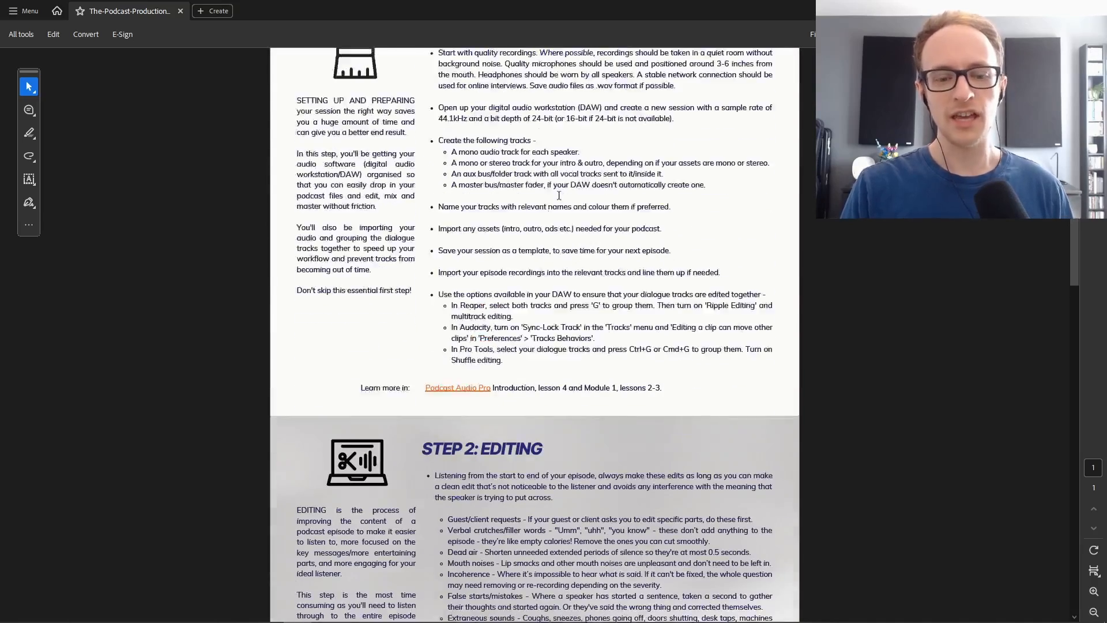
pyautogui.scroll(-20, 564, 215)
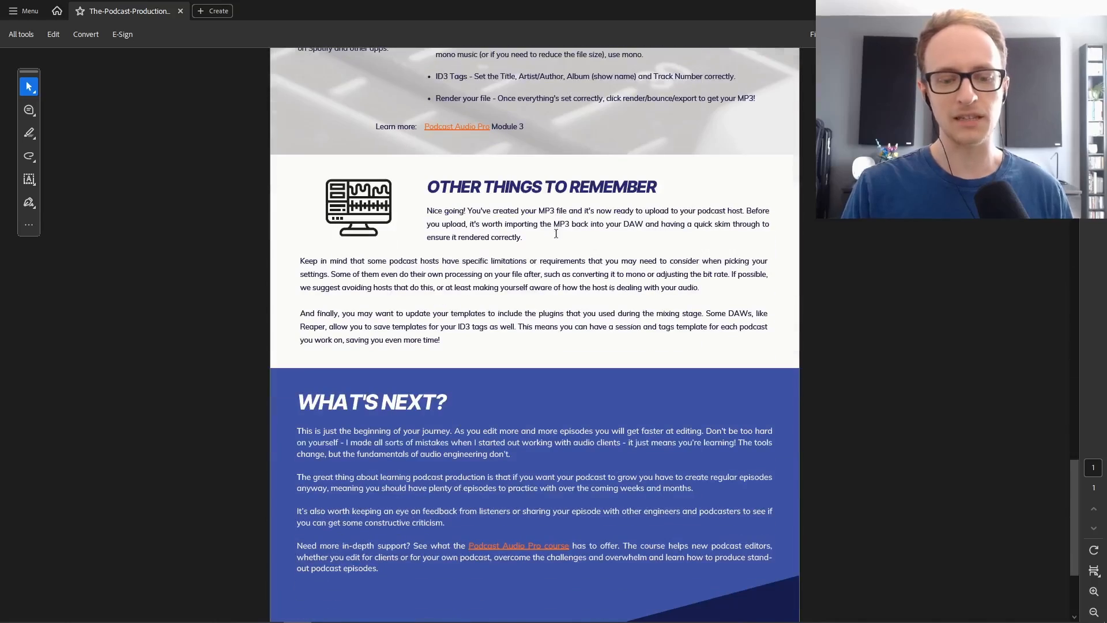
pyautogui.scroll(-2, 576, 248)
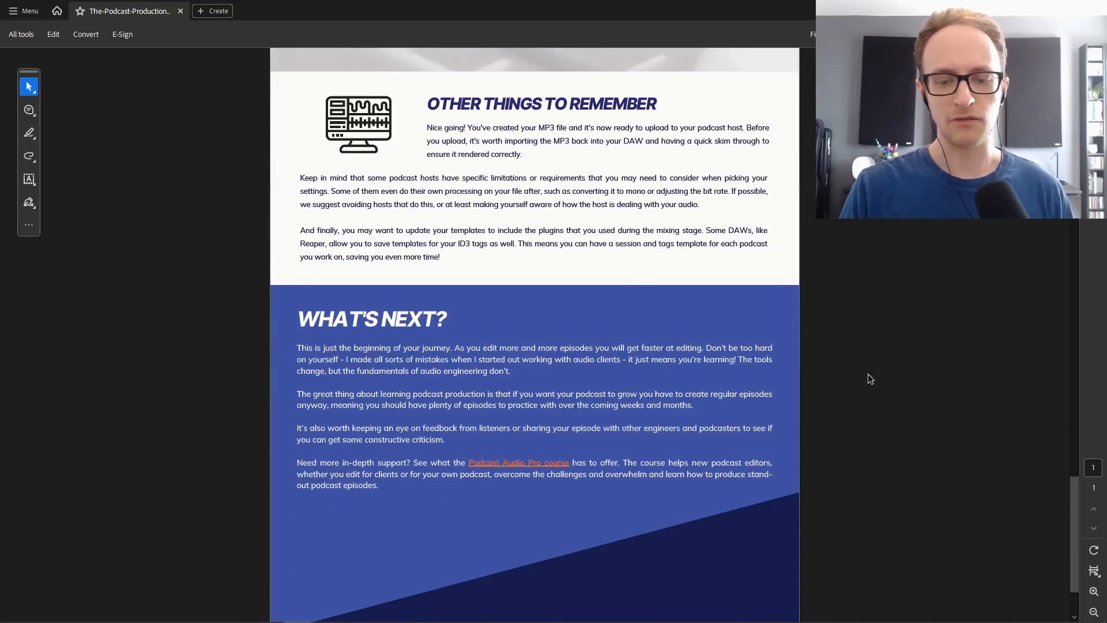
pyautogui.moveTo(1078, 517); pyautogui.dragTo(1074, 90)
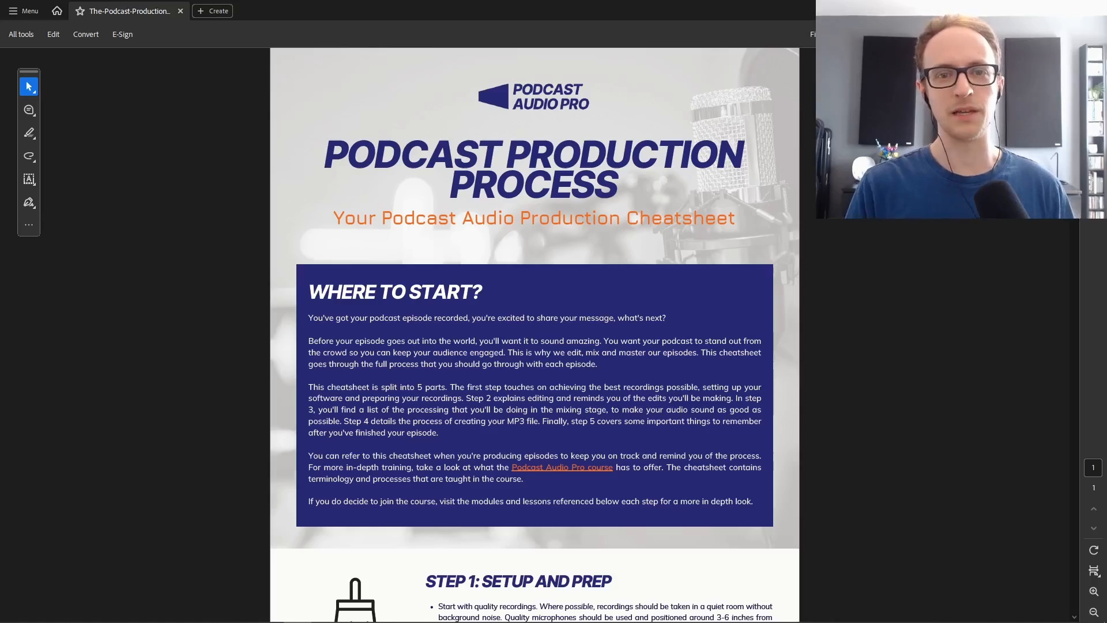
# Step: Switch to Chrome and open the iZotope RX Elements shop page from the RX edition comparison chart
pyautogui.hotkey('alt', 'Tab')
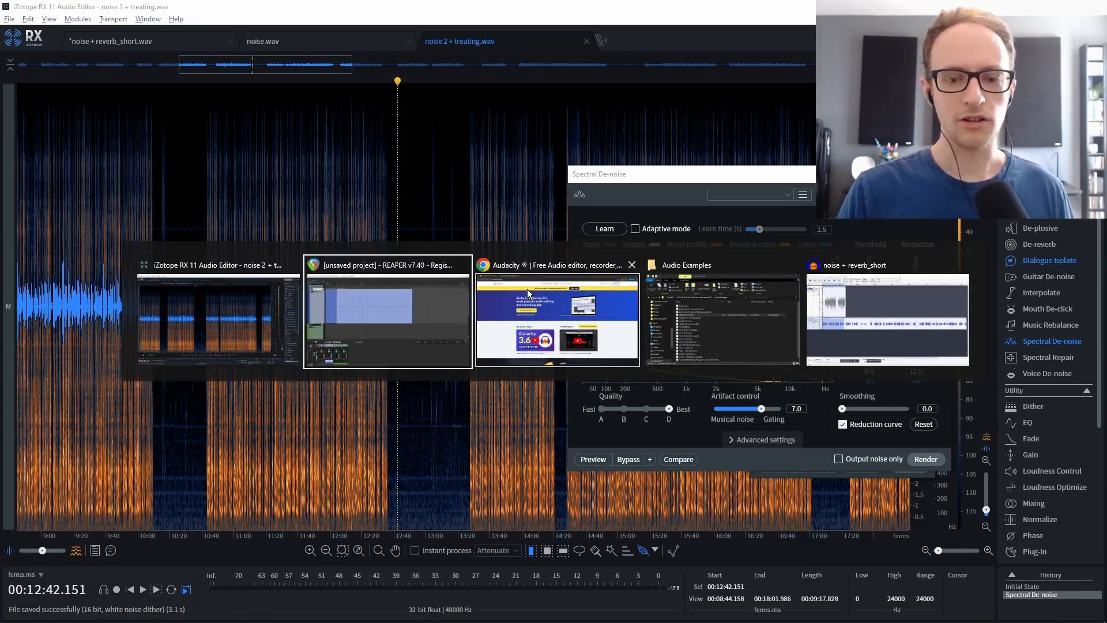
pyautogui.click(527, 293)
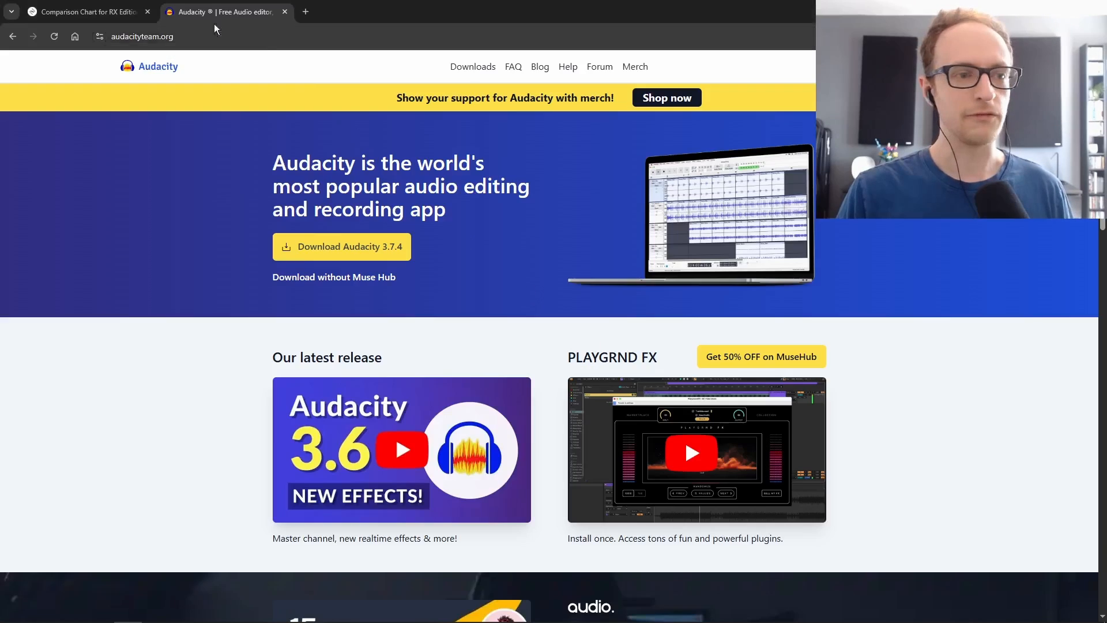
pyautogui.click(81, 12)
pyautogui.click(318, 347)
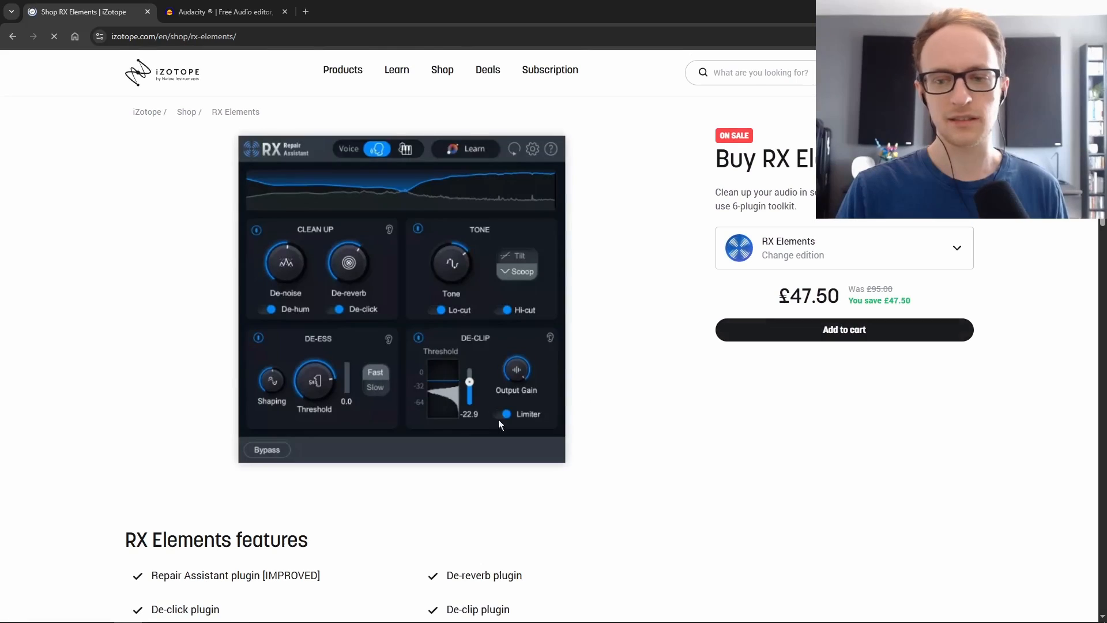
# Step: Look over the RX Elements feature list and return to the RX 11 edition comparison page
pyautogui.scroll(-2, 499, 424)
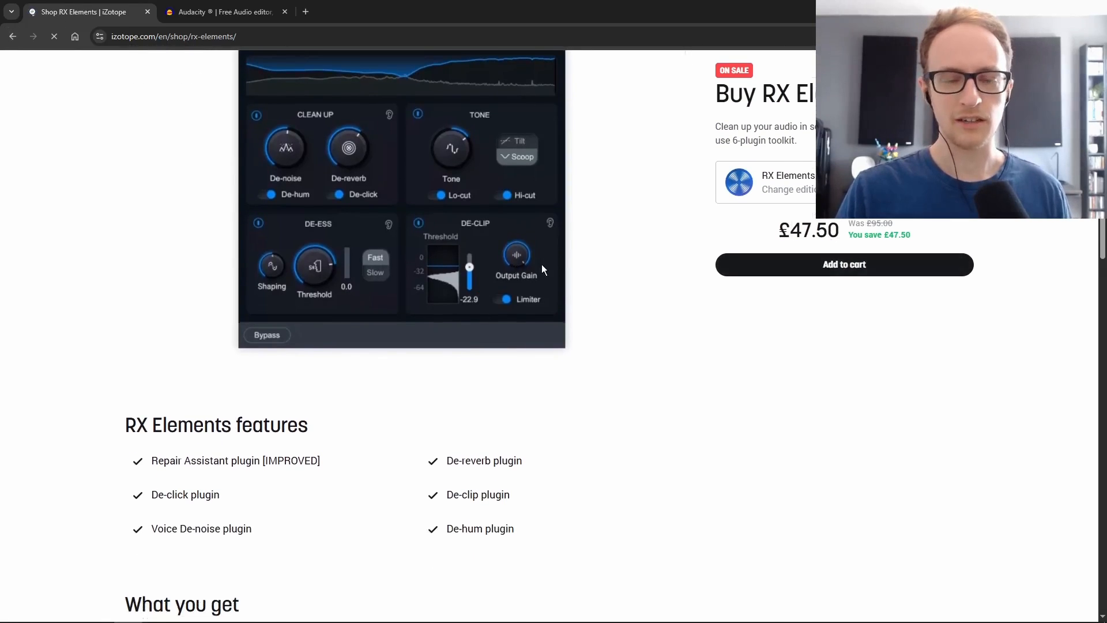
pyautogui.hotkey('alt', 'Left')
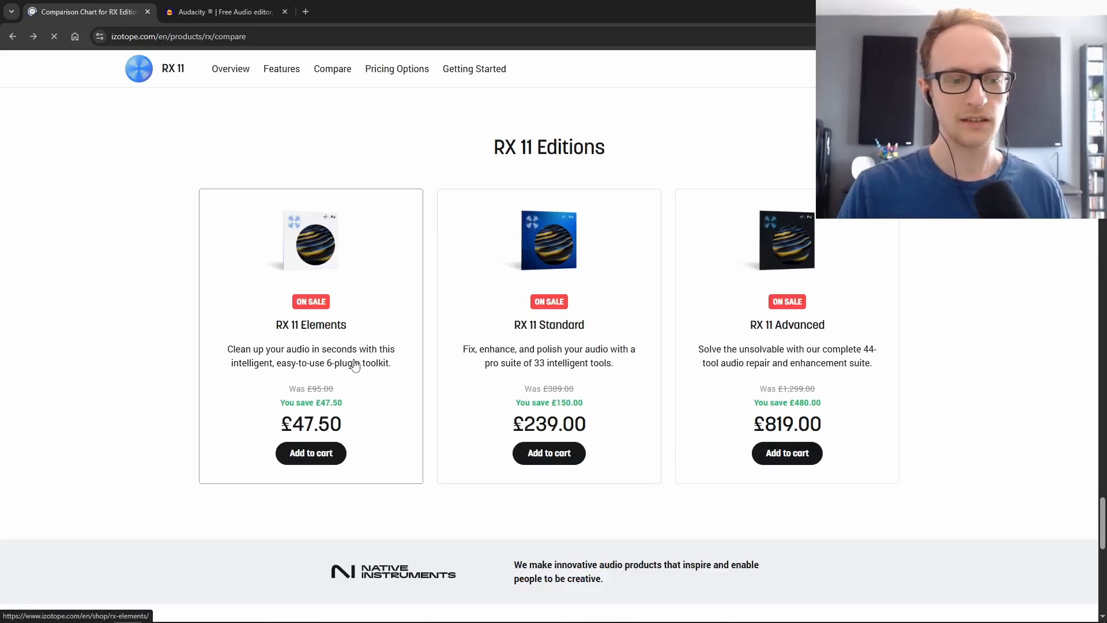
# Step: Switch to the RX 11 Audio Editor and play integral click 2.mp3 from the start, placing the playhead at about 0.526 s
pyautogui.hotkey('alt', 'Tab')
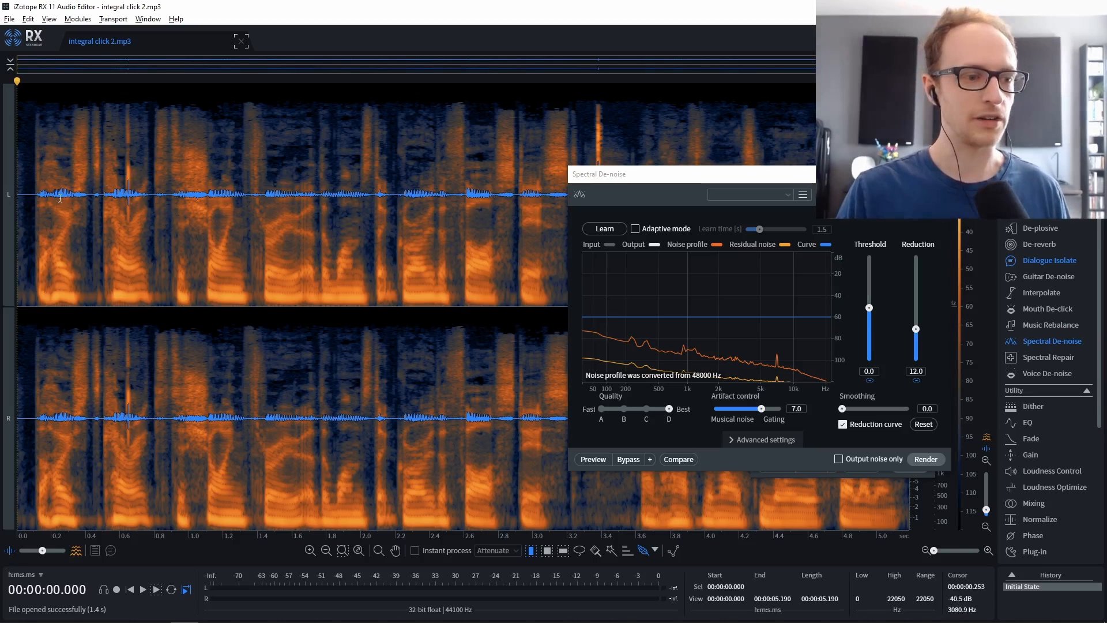
pyautogui.press('space')
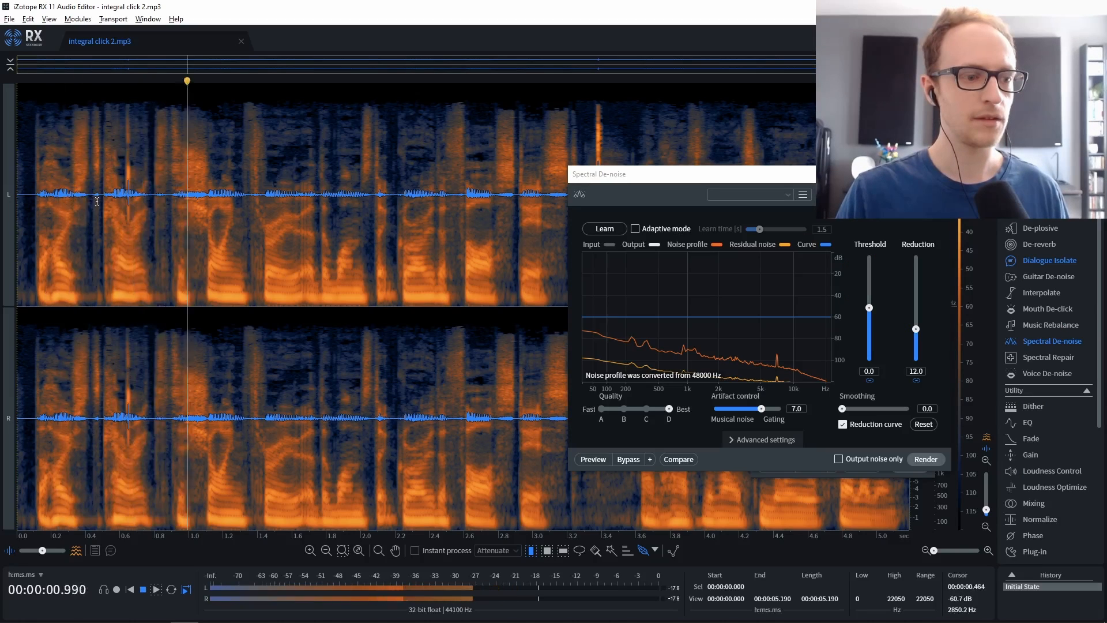
pyautogui.click(107, 172)
pyautogui.scroll(4, 107, 172)
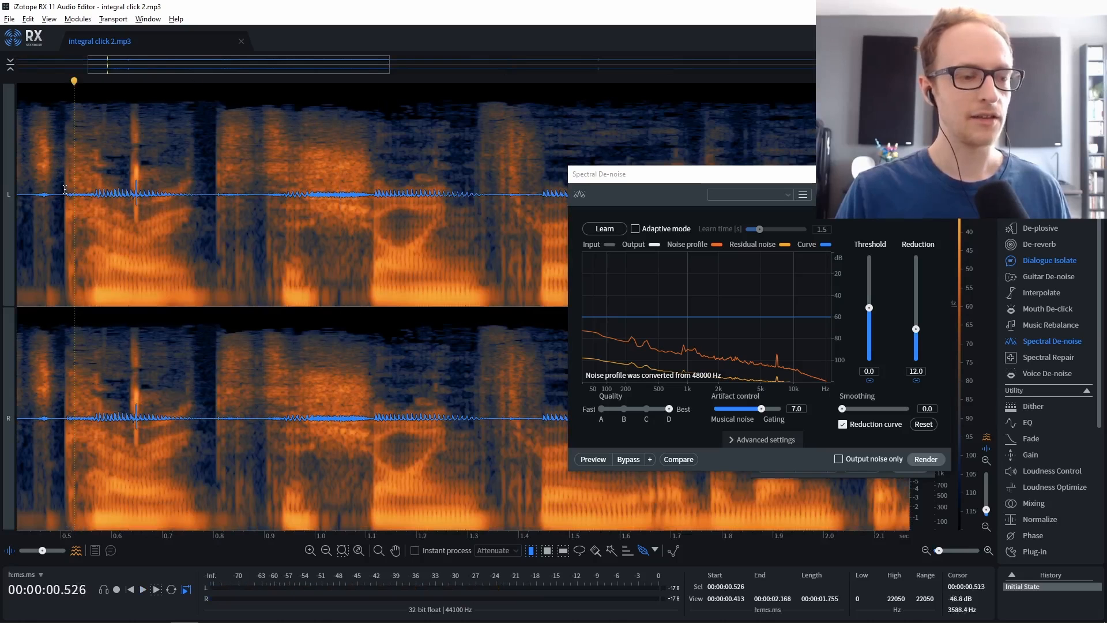
# Step: Select only the mouth click in the spectrogram, from about 0.642 to 0.655 s
pyautogui.moveTo(64, 190); pyautogui.dragTo(209, 195)
pyautogui.click(129, 188)
pyautogui.moveTo(134, 182); pyautogui.dragTo(141, 178)
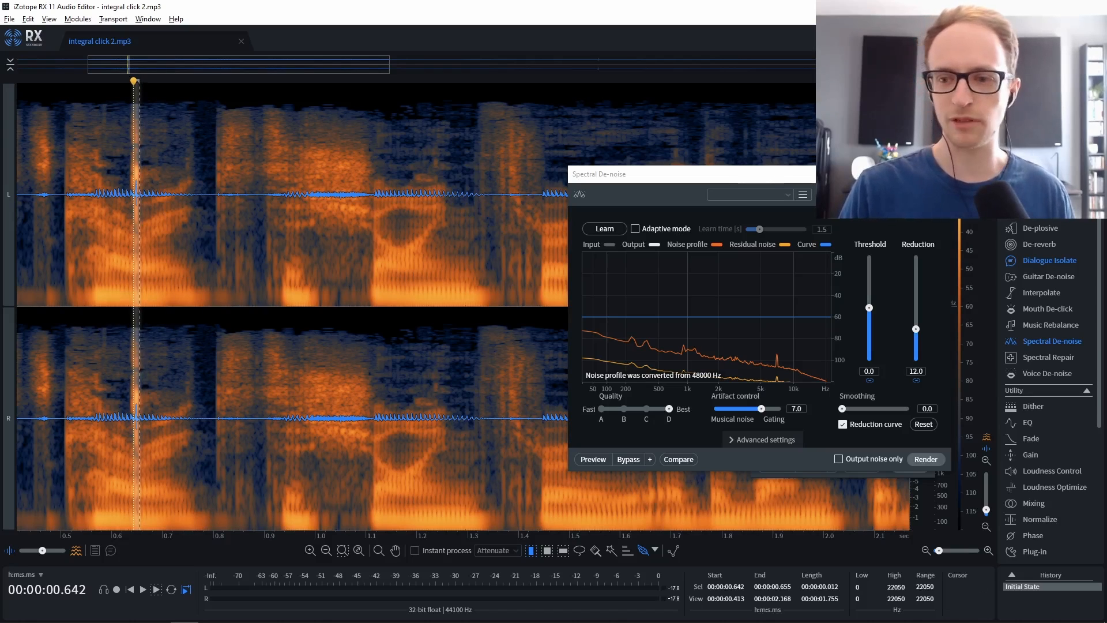
# Step: Close the Spectral De-noise and Dialogue Isolate modules and open De-click, moving its window clear of the first words
pyautogui.click(939, 174)
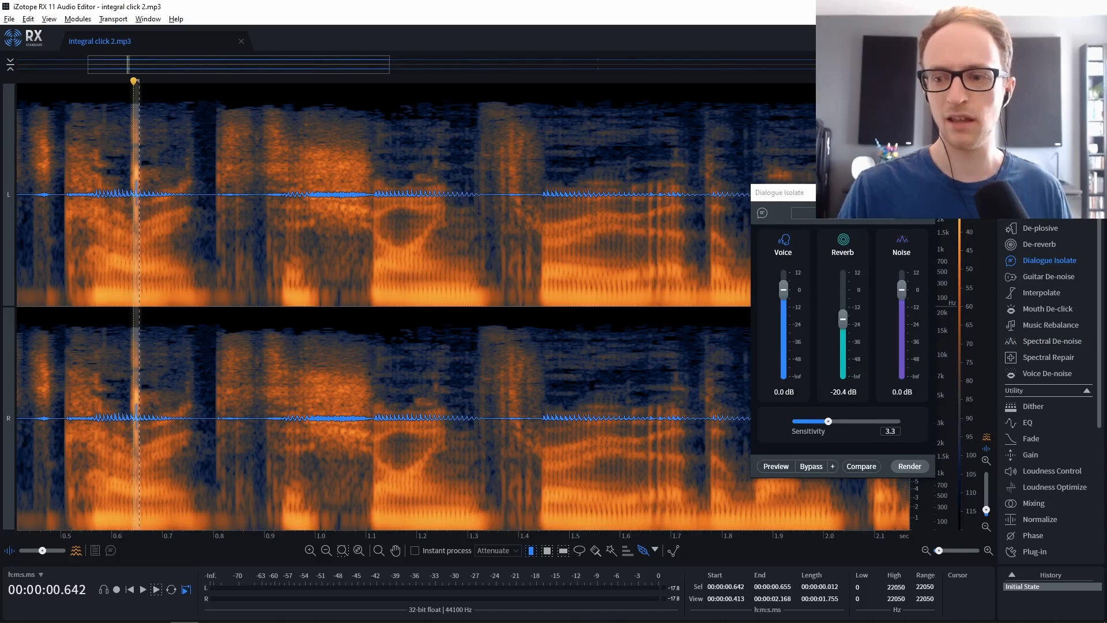
pyautogui.click(924, 193)
pyautogui.click(1039, 147)
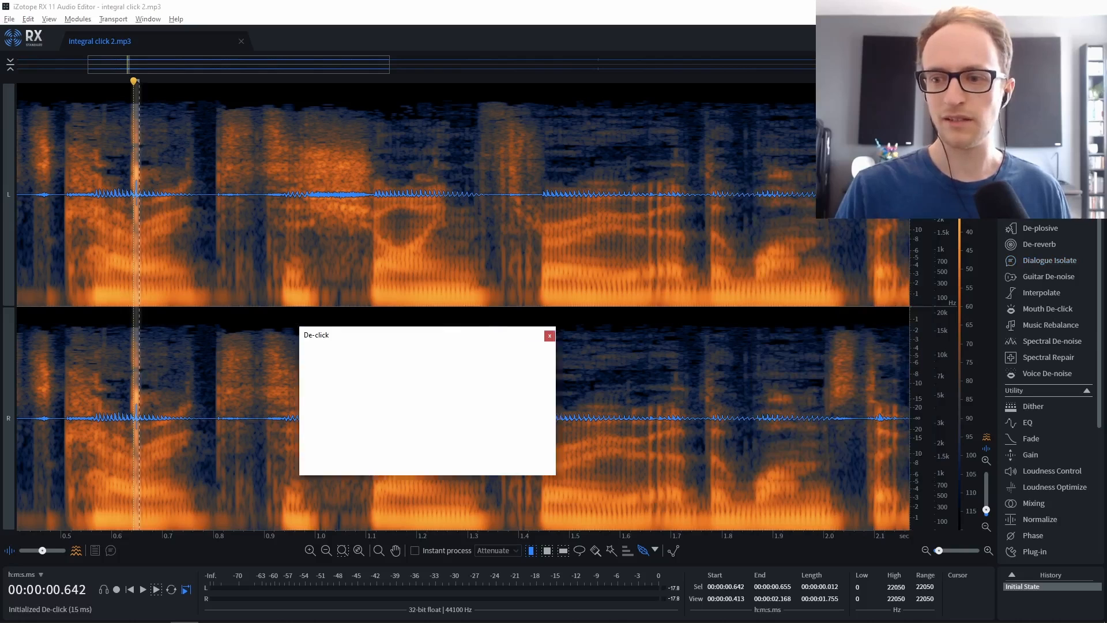
pyautogui.moveTo(347, 336); pyautogui.dragTo(442, 171)
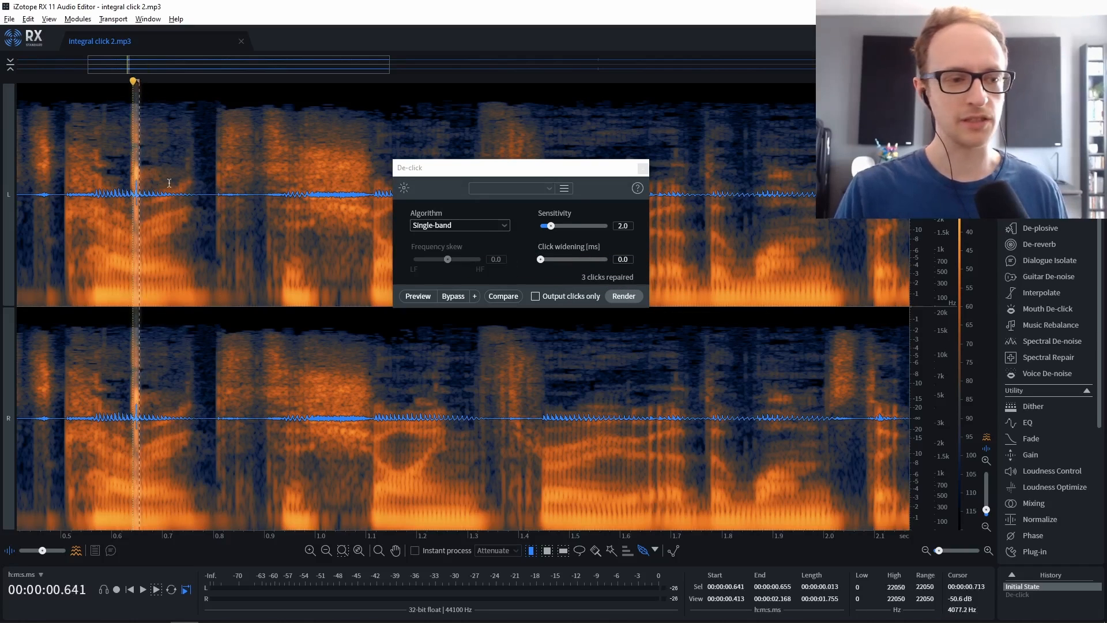
# Step: Select the word around the mouth click, about 0.500 to 0.788 s, and render De-click on it with Sensitivity 2.0
pyautogui.click(217, 184)
pyautogui.click(61, 182)
pyautogui.moveTo(64, 182); pyautogui.dragTo(207, 188)
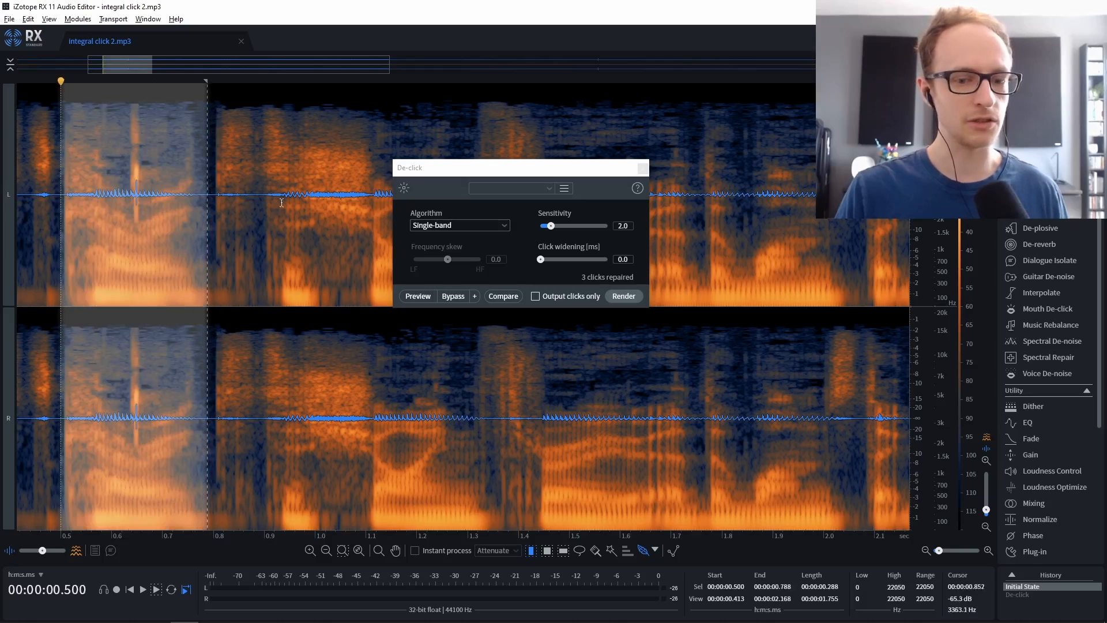
pyautogui.click(624, 296)
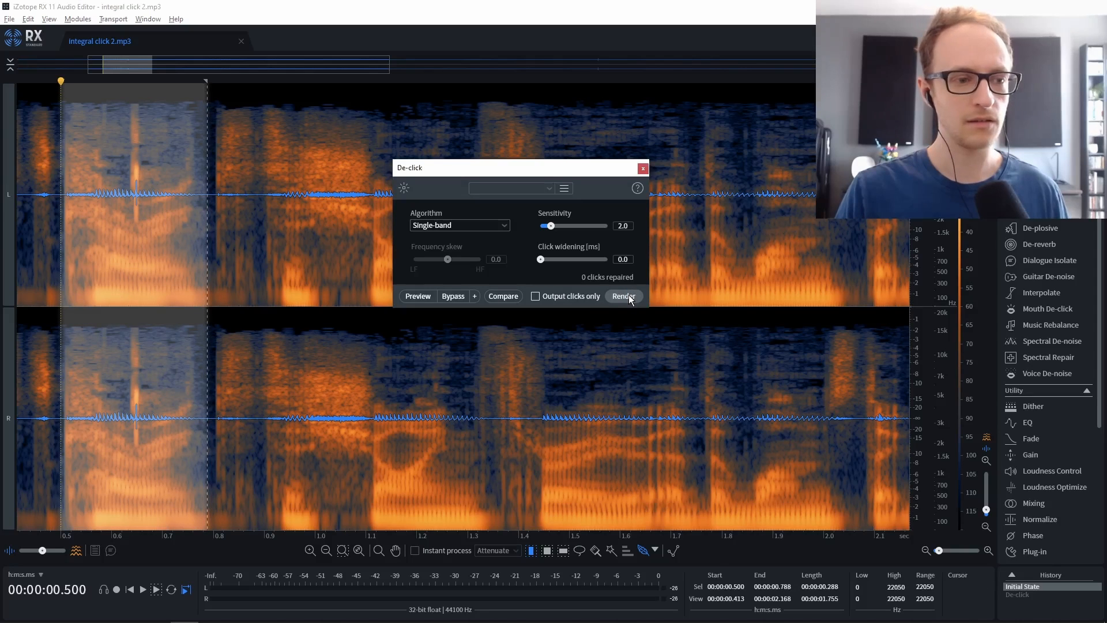
# Step: Listen to the repaired word, placing the playhead at about 0.478 s and then playing from about 0.222 s
pyautogui.click(50, 167)
pyautogui.press('space')
pyautogui.press('space')
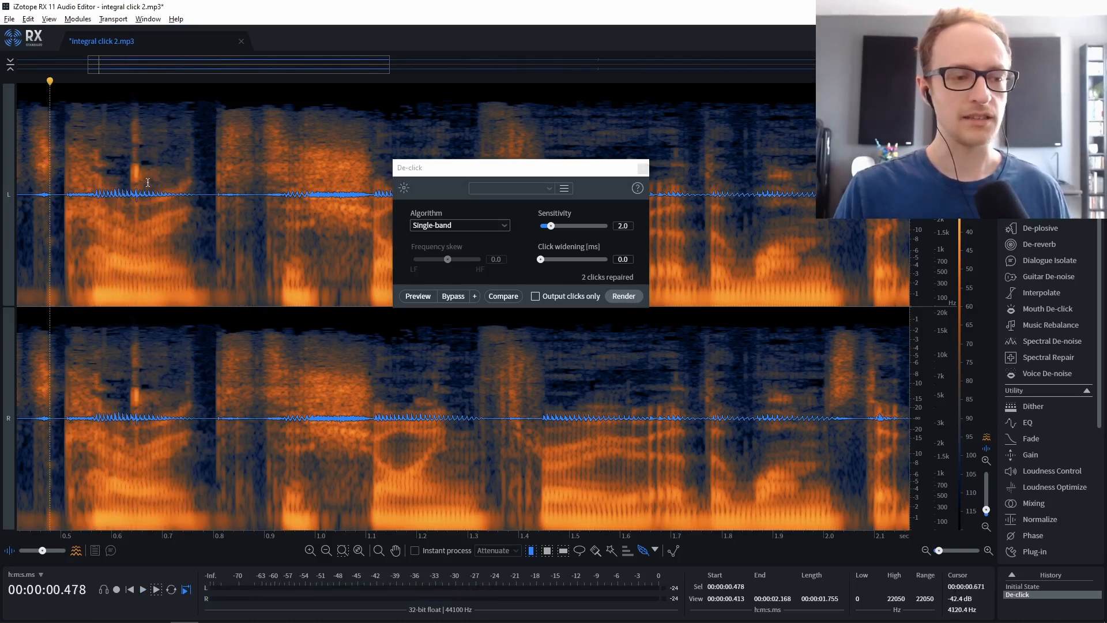
pyautogui.scroll(-4, 88, 199)
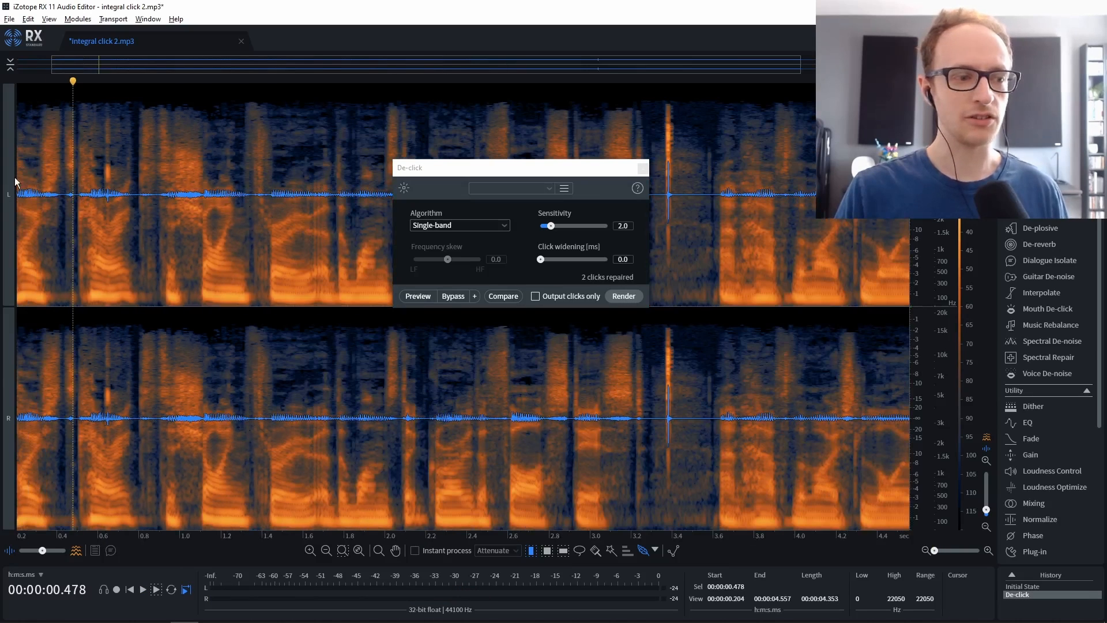
pyautogui.click(21, 174)
pyautogui.scroll(2, 23, 178)
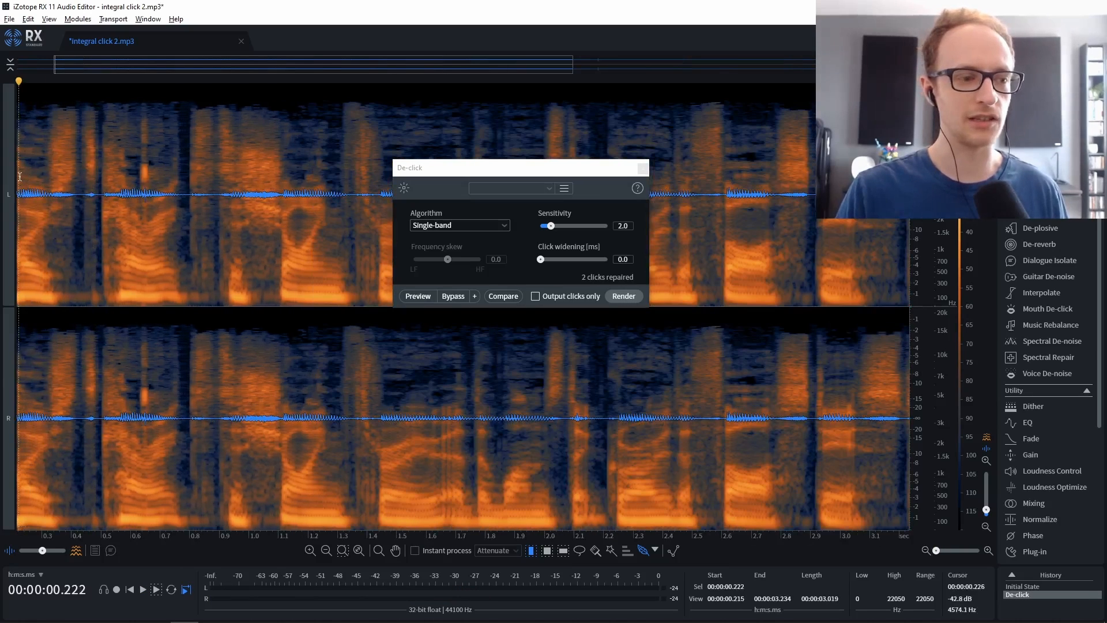
pyautogui.press('space')
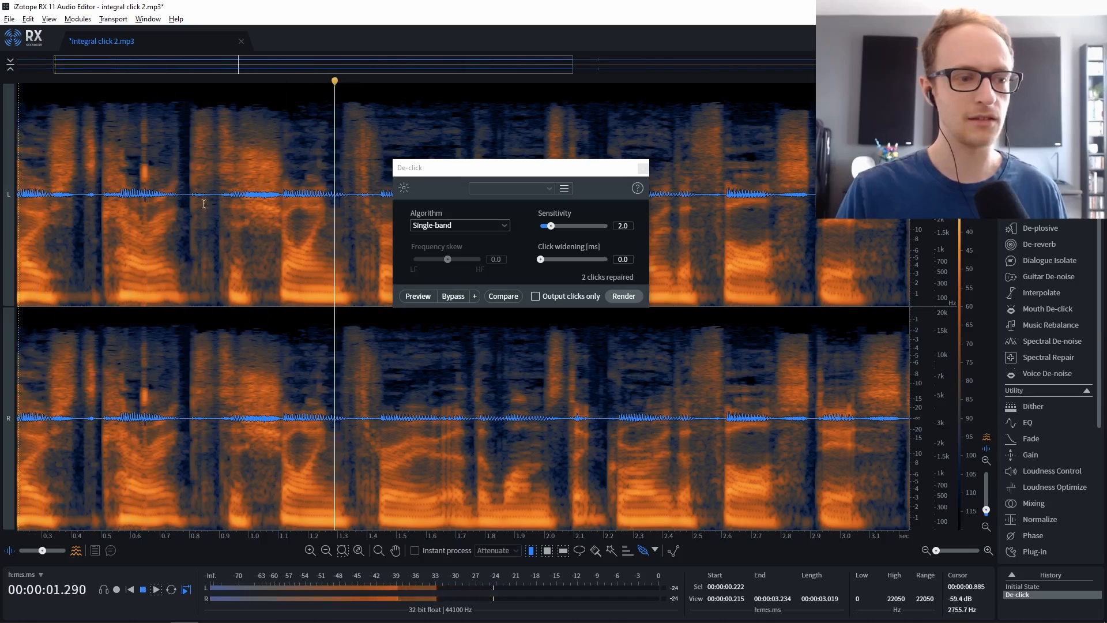
pyautogui.press('space')
# Step: Undo the De-click and render it again on the word with Sensitivity 4.5 and Click widening 5.0 ms
pyautogui.hotkey('ctrl', 'z')
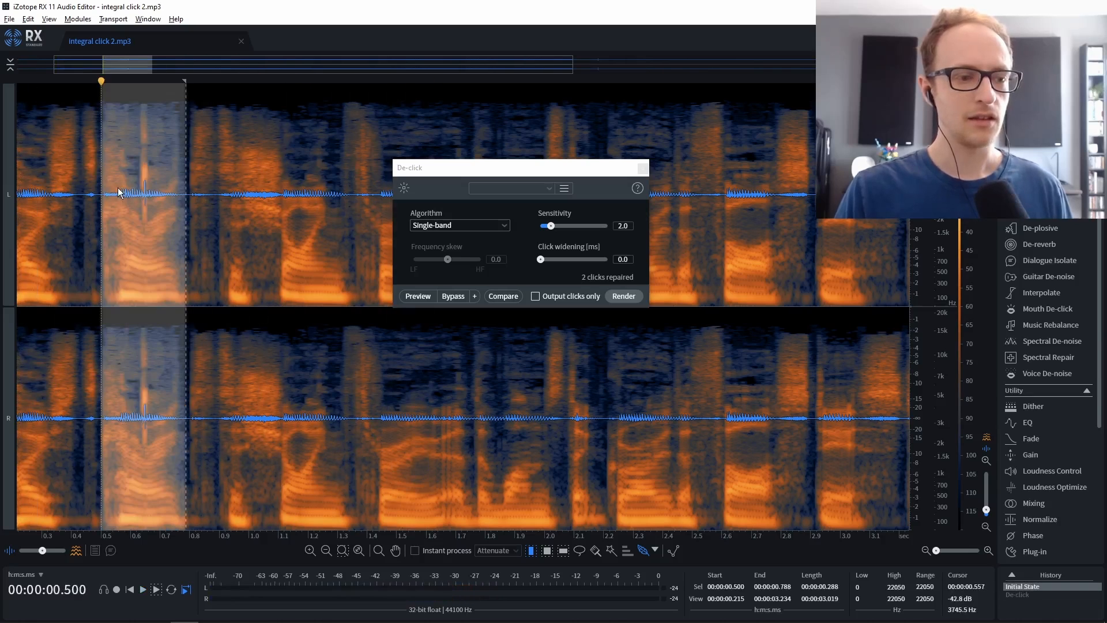
pyautogui.click(570, 224)
pyautogui.moveTo(546, 260); pyautogui.dragTo(571, 262)
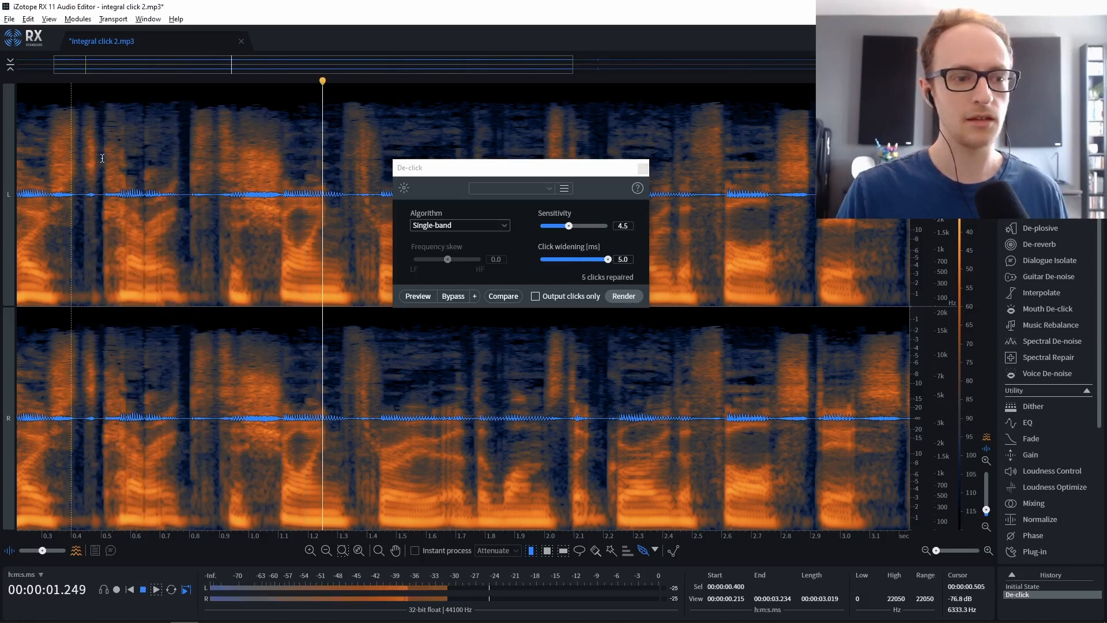
# Step: Play the stronger repair from about 0.477 s and stop playback
pyautogui.click(94, 162)
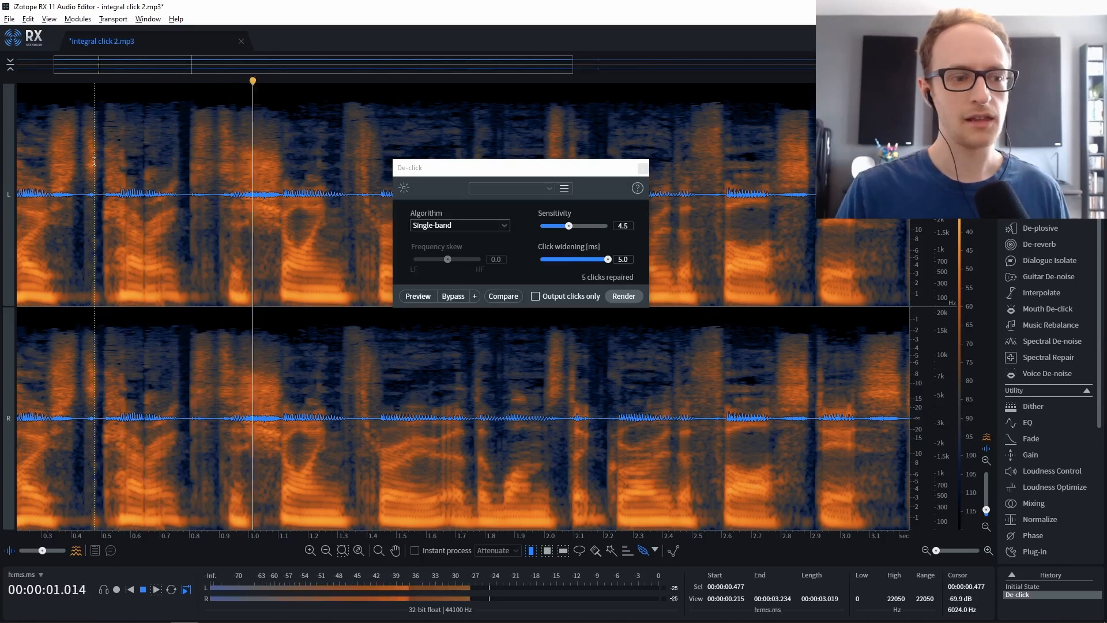
pyautogui.press('space')
pyautogui.scroll(-2, 90, 163)
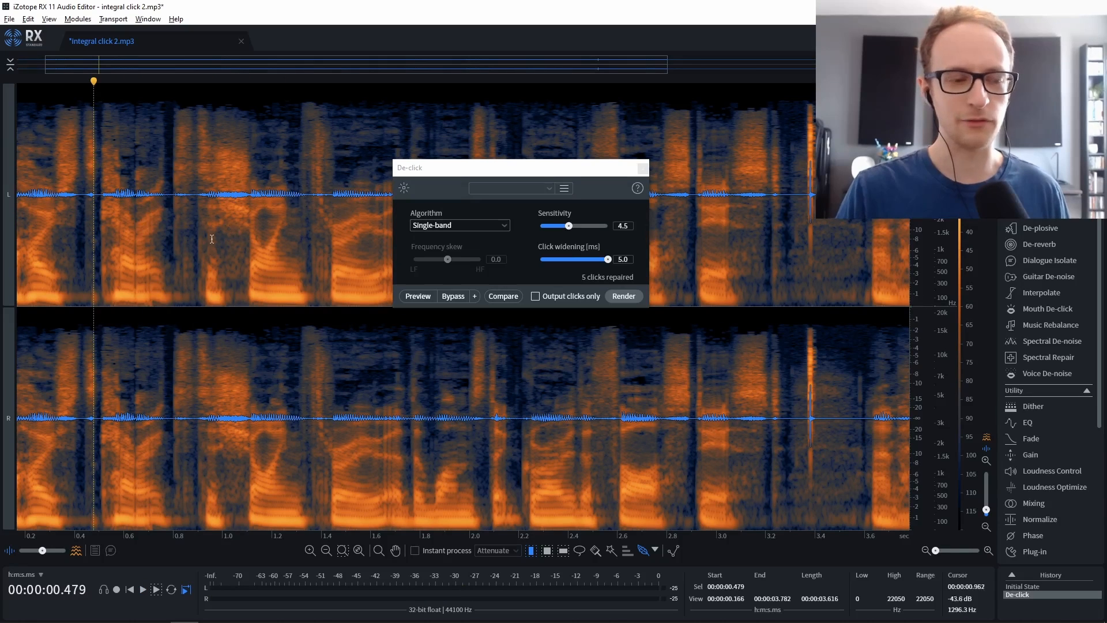
# Step: Undo the last De-click and render it again with Sensitivity 2.9 and Click widening 2.8 ms
pyautogui.hotkey('ctrl', 'z')
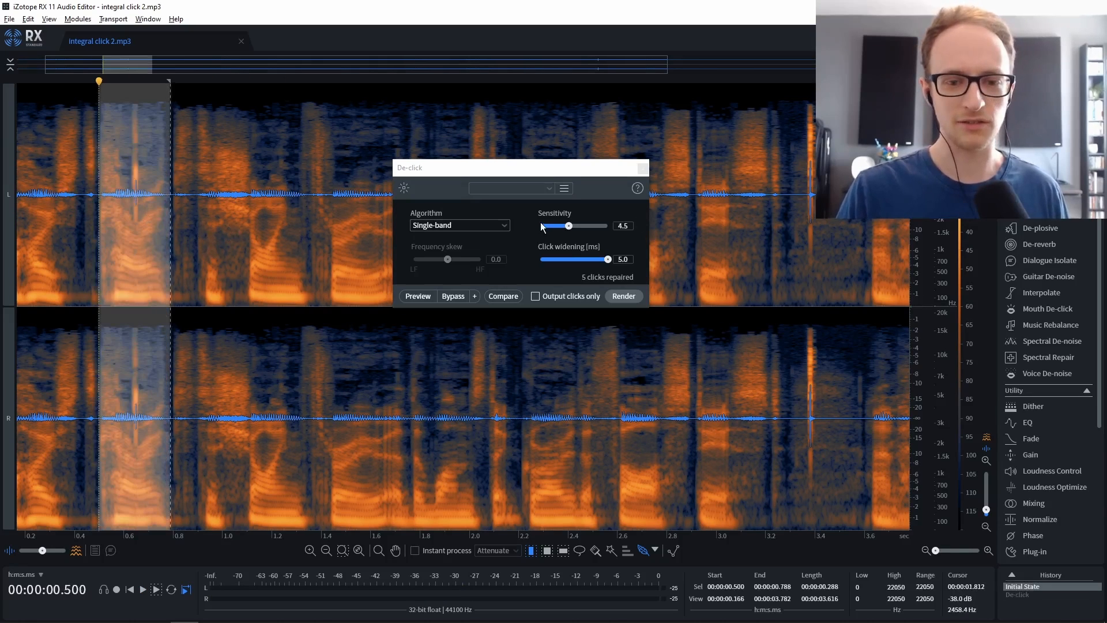
pyautogui.click(562, 227)
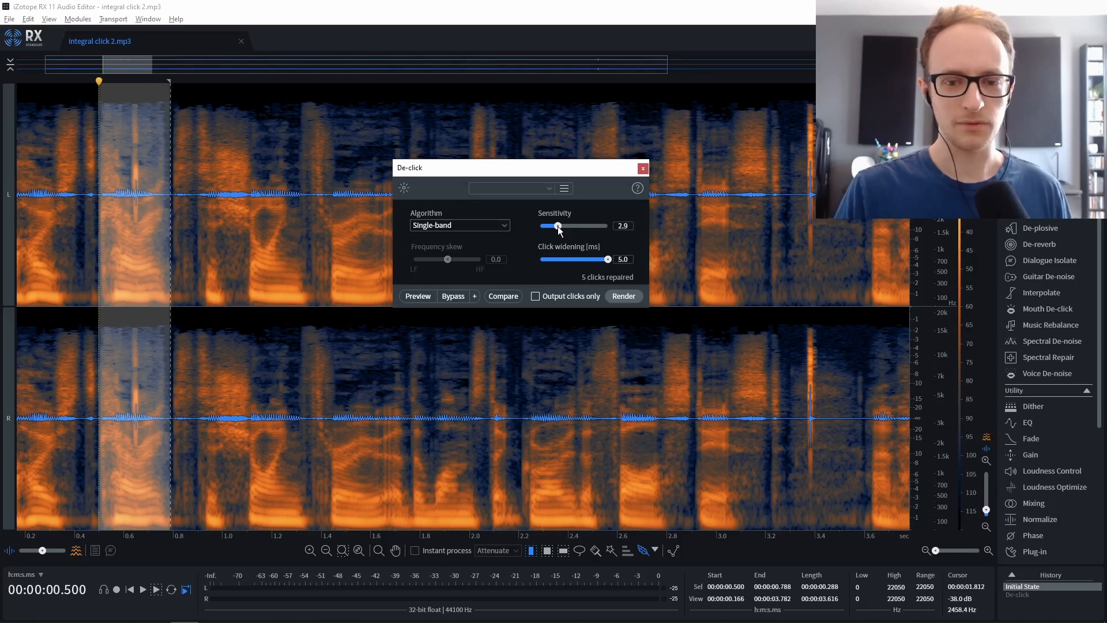
pyautogui.moveTo(587, 261); pyautogui.dragTo(578, 258)
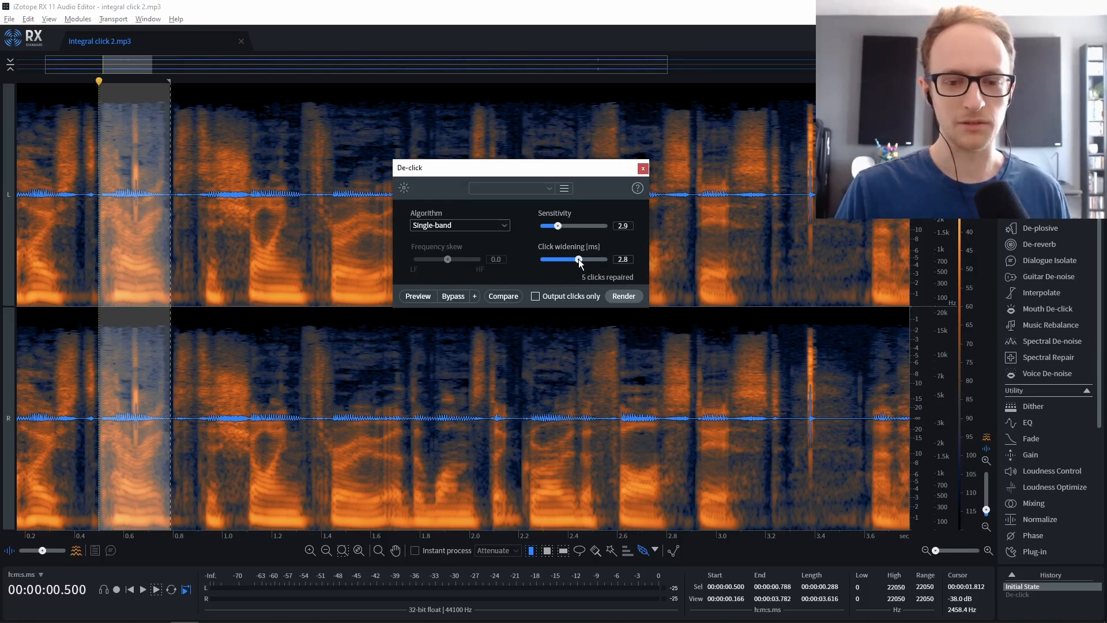
pyautogui.click(615, 295)
# Step: Play the repaired recording from about 0.200 s to check the word, and stop playback
pyautogui.click(26, 161)
pyautogui.press('space')
pyautogui.press('space')
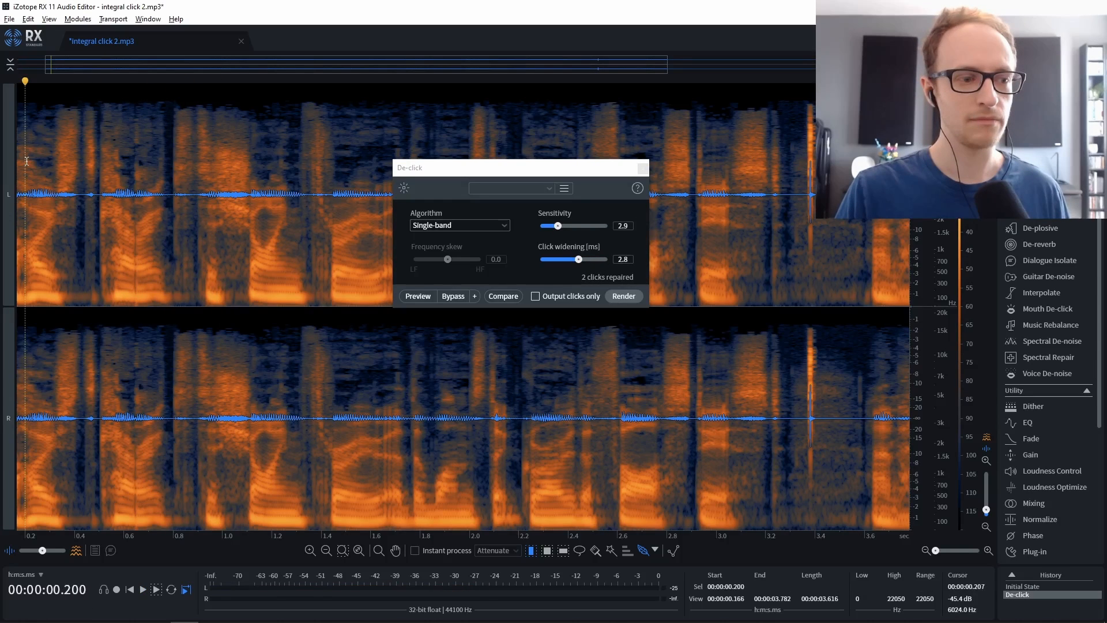
pyautogui.press('space')
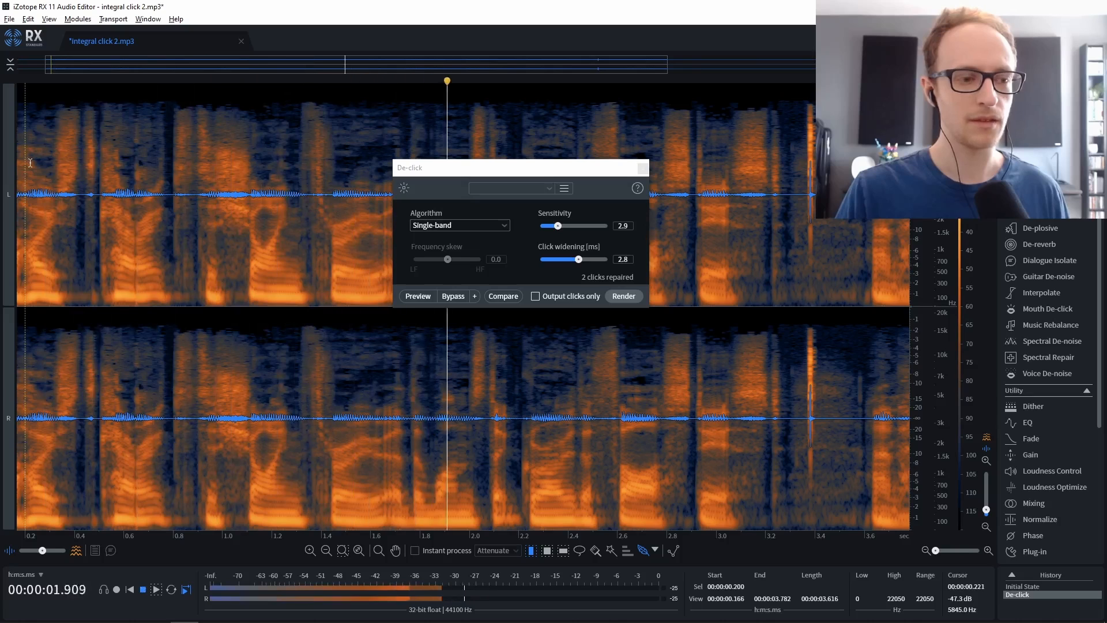
pyautogui.press('space')
# Step: Lower the De-click settings to Sensitivity 1.9 and Click widening 0.9 ms
pyautogui.click(90, 243)
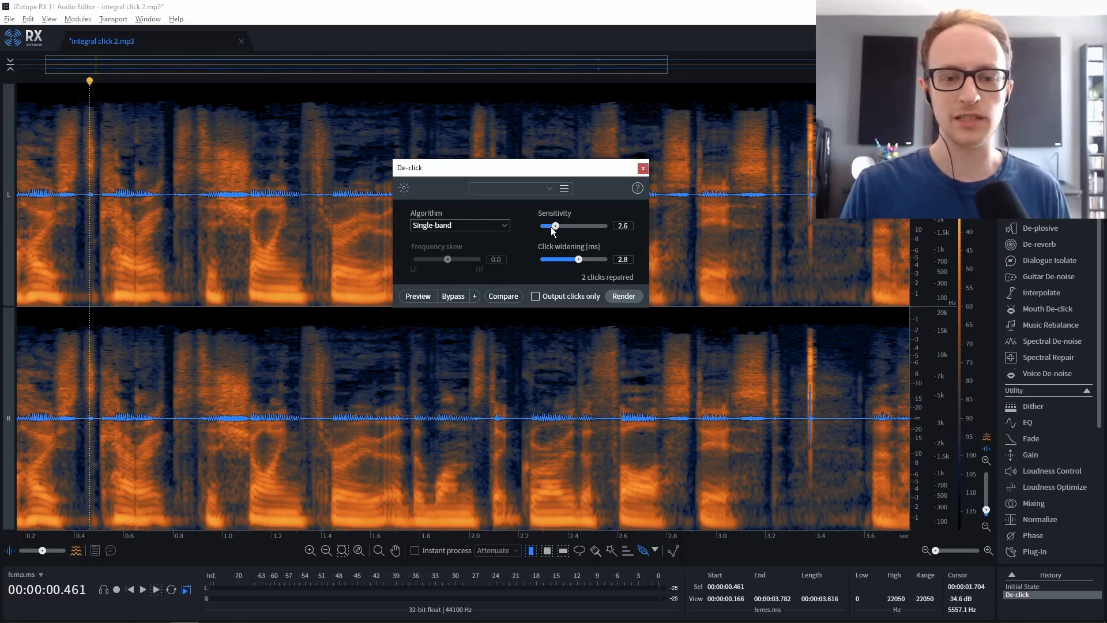
pyautogui.moveTo(558, 226); pyautogui.dragTo(551, 226)
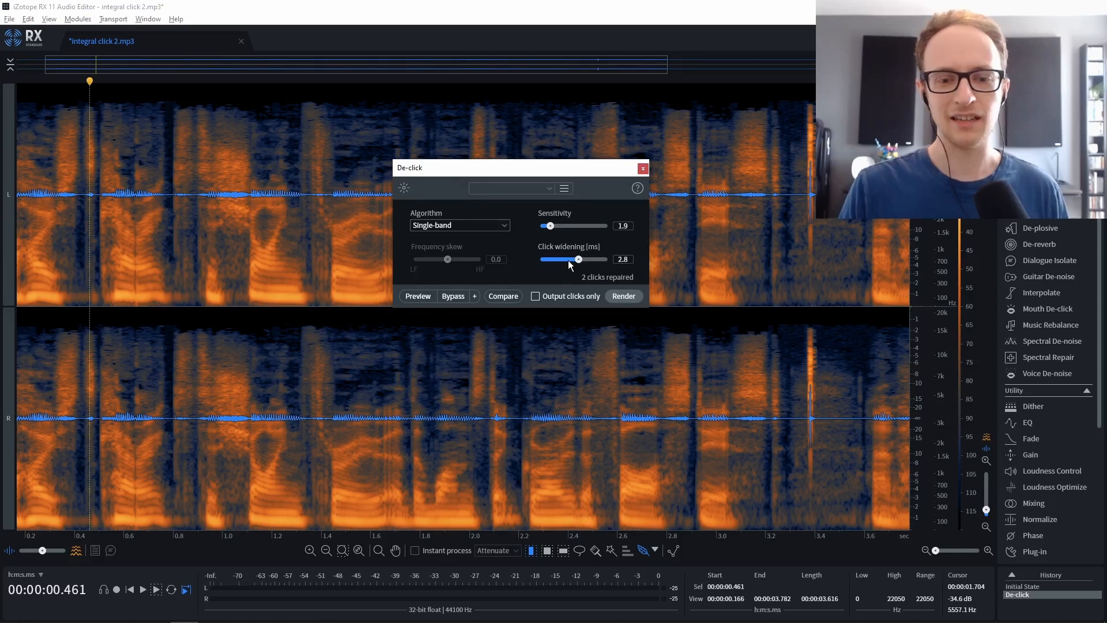
pyautogui.moveTo(569, 264); pyautogui.dragTo(552, 261)
# Step: Select the entire recording and clear the selection again, leaving the playhead at about 1.227 s
pyautogui.click(279, 164)
pyautogui.hotkey('ctrl', 'a')
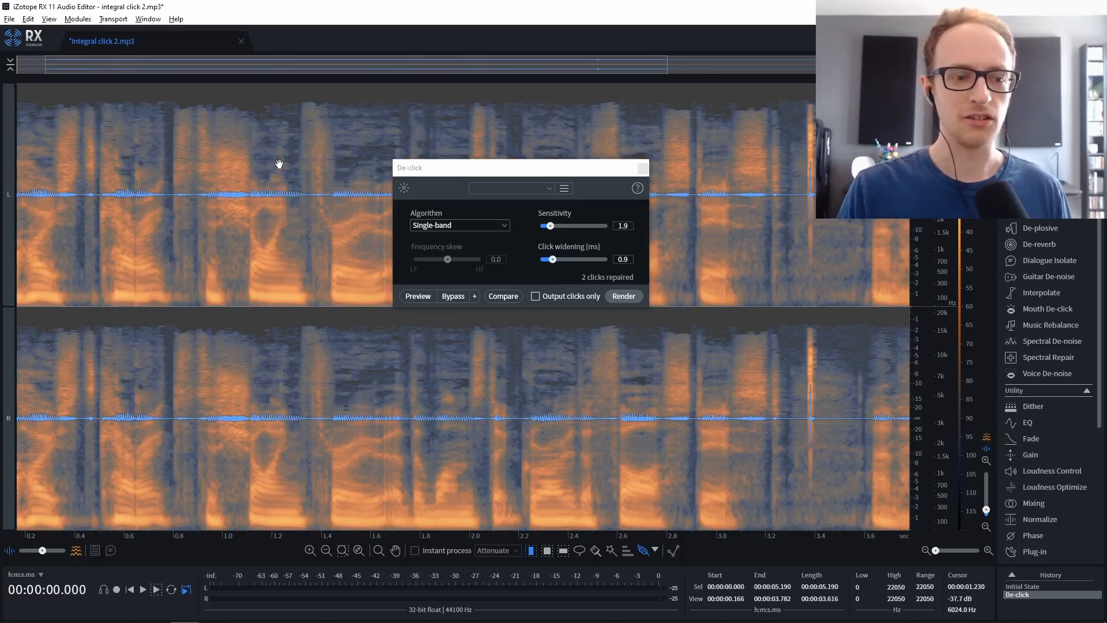
pyautogui.click(279, 165)
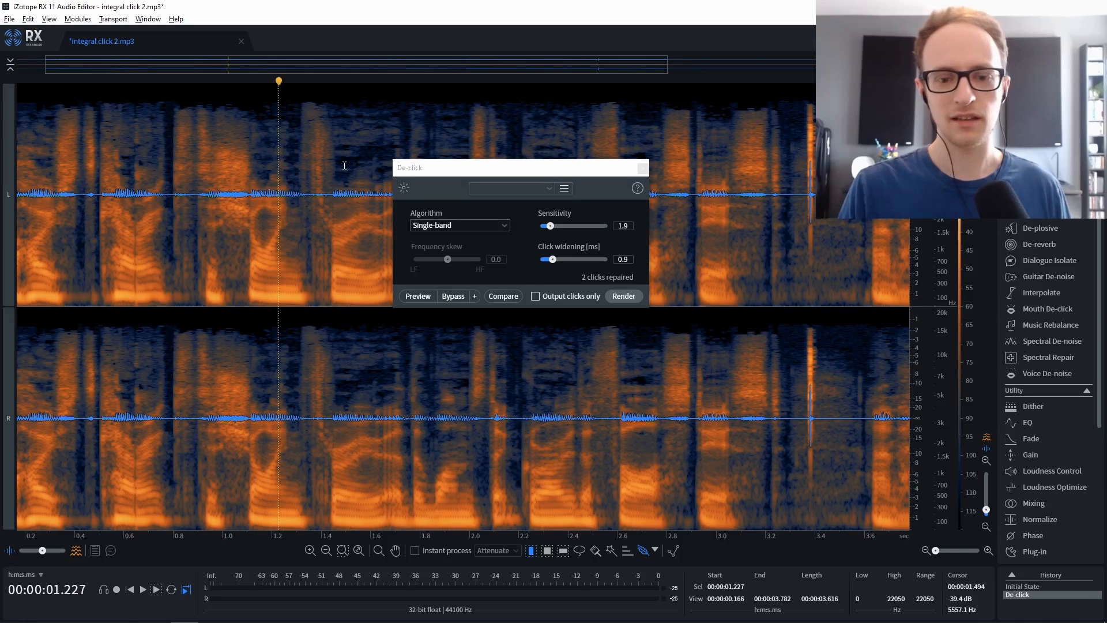